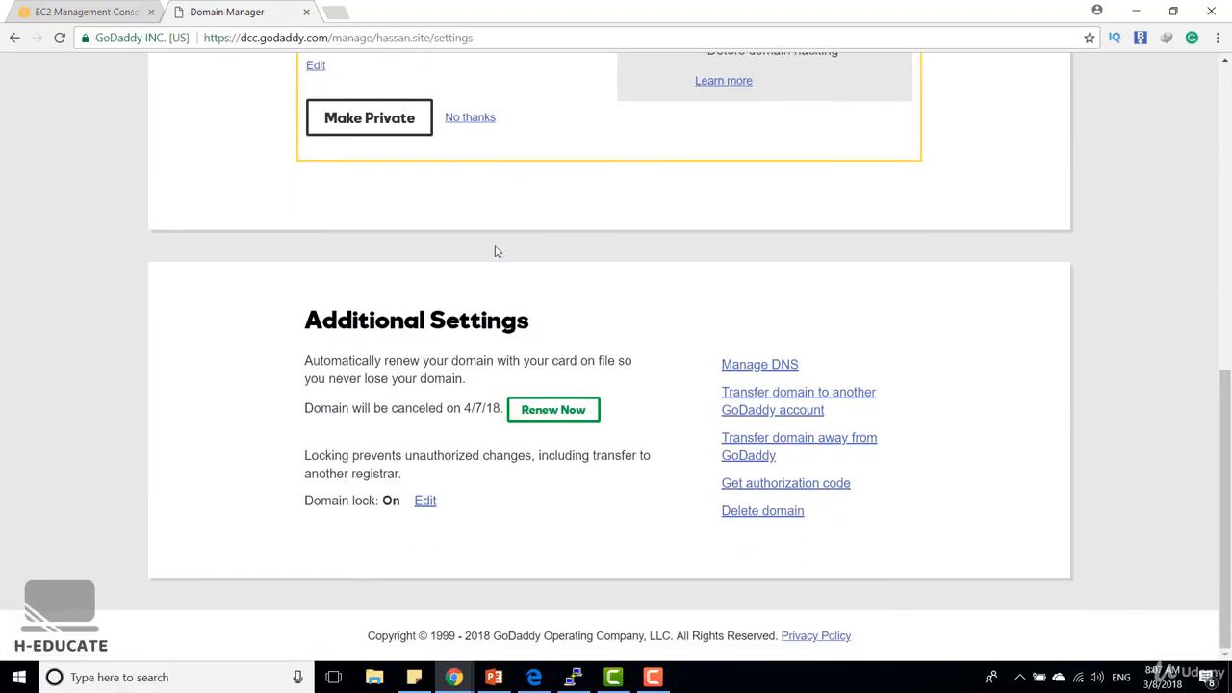
Open the DNS management page of hassan.site at its Nameservers section
scroll(626, 317, up, 3)
scroll(761, 366, down, 3)
click(765, 362)
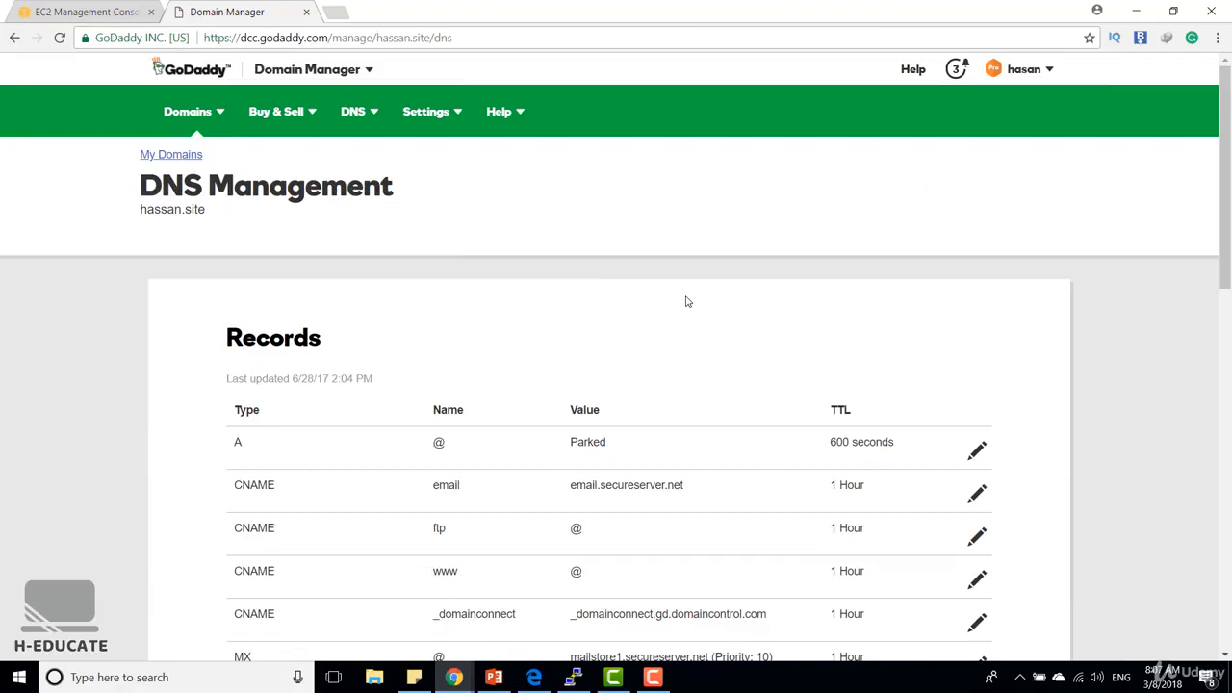
scroll(686, 302, down, 9)
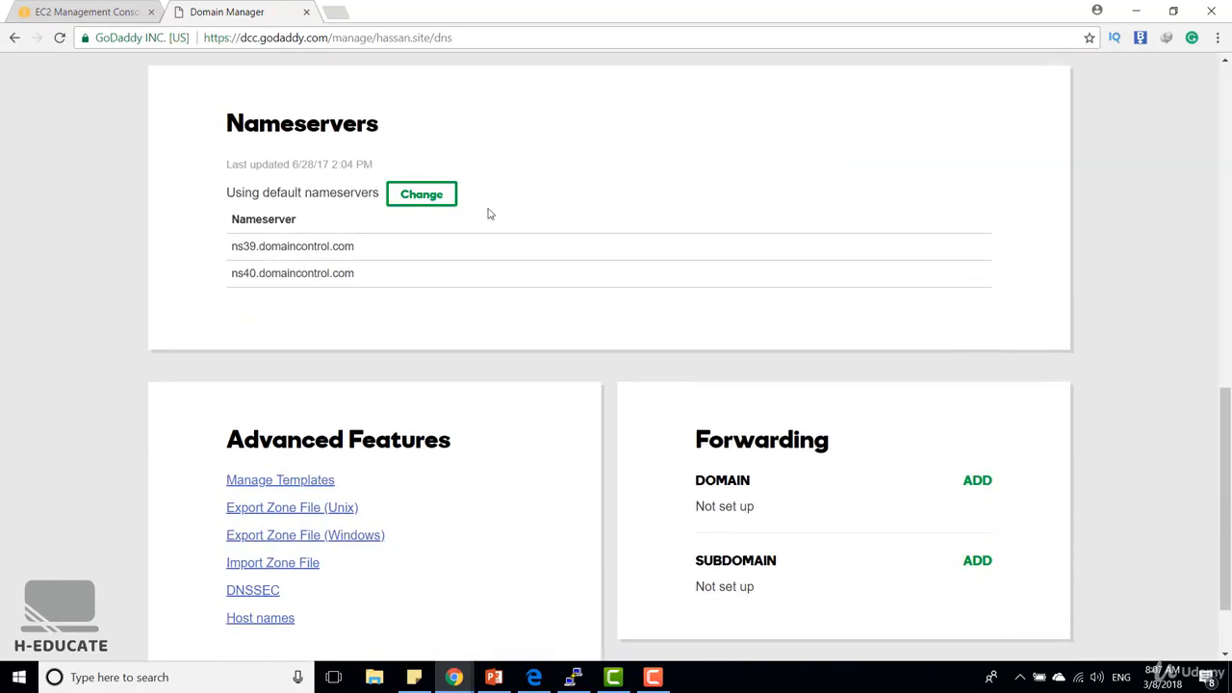
click(427, 198)
click(325, 231)
click(300, 272)
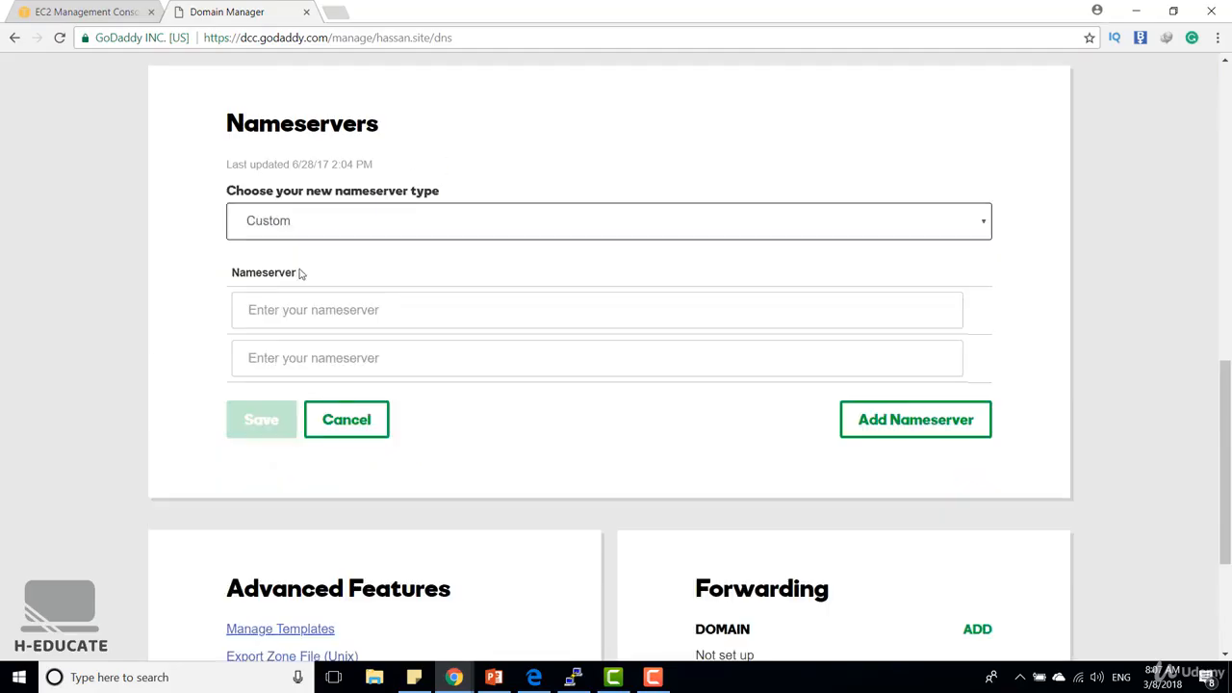
click(295, 308)
text(ns1.mail.hassan.site)
click(298, 357)
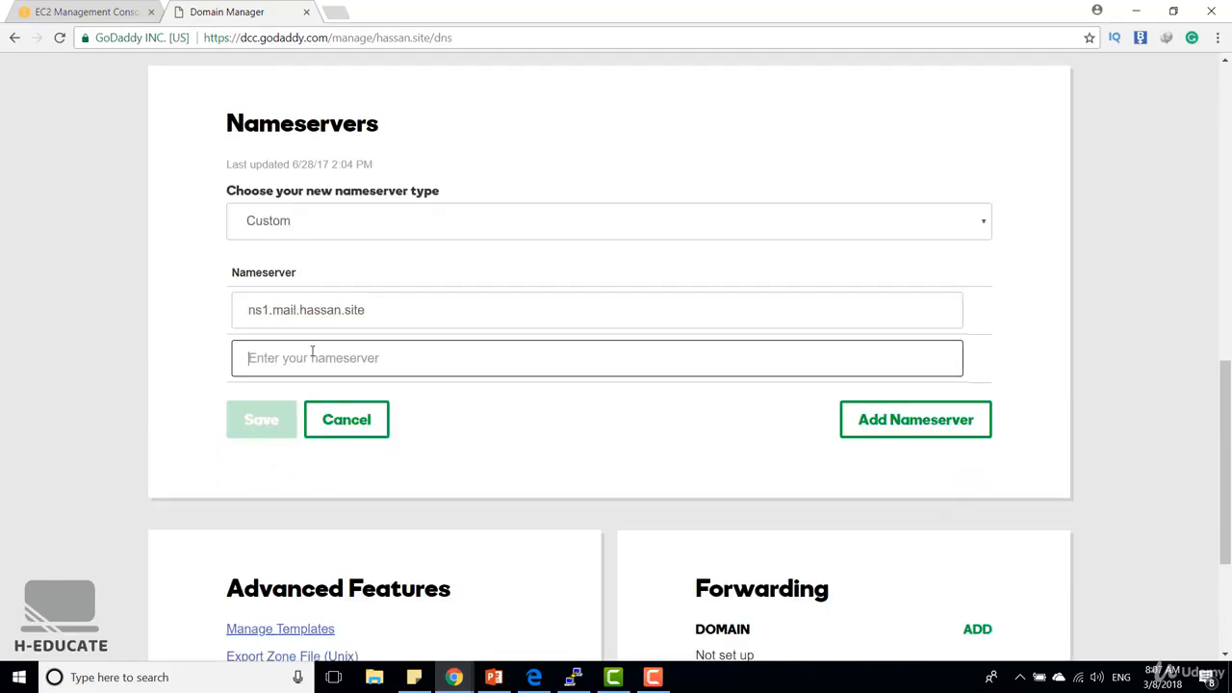
text(ns1.mail.hassan.site)
drag(264, 358, 270, 358)
text(2)
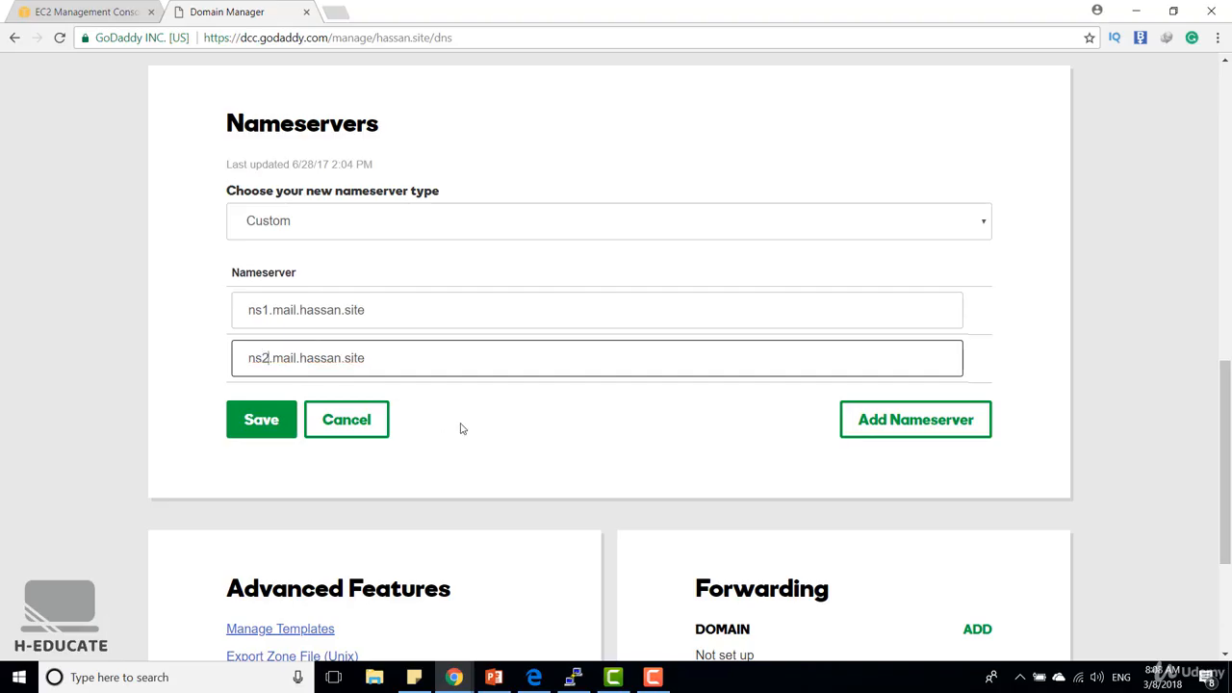
click(461, 426)
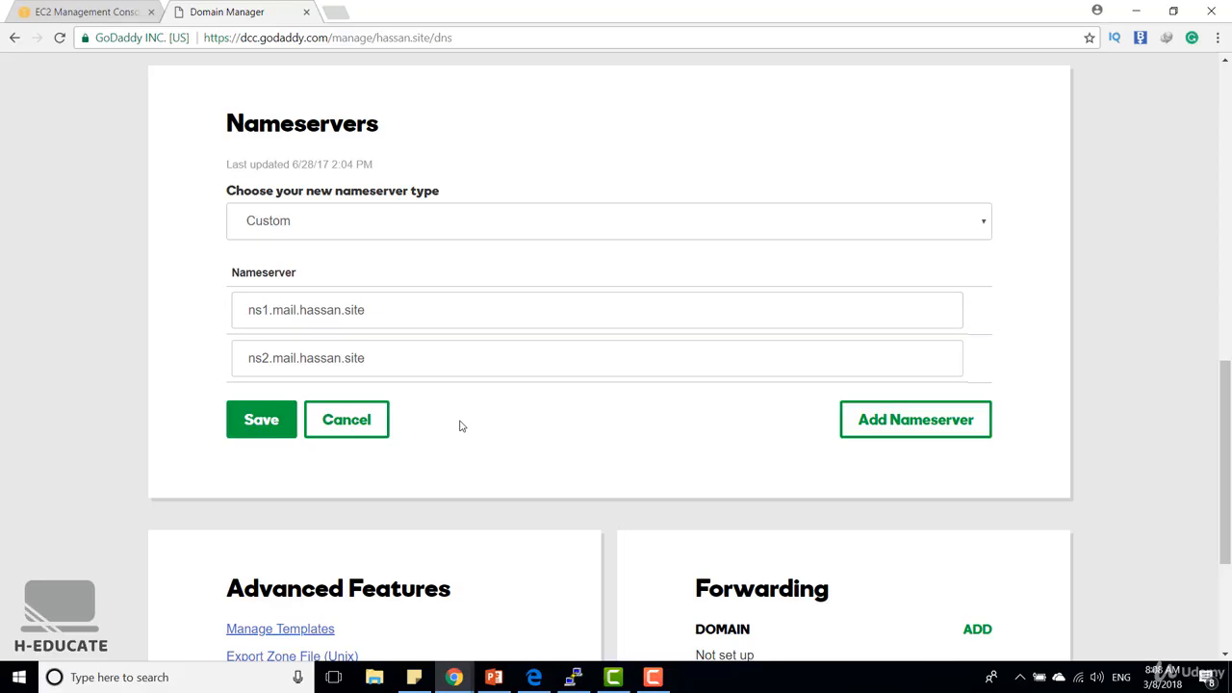
click(361, 423)
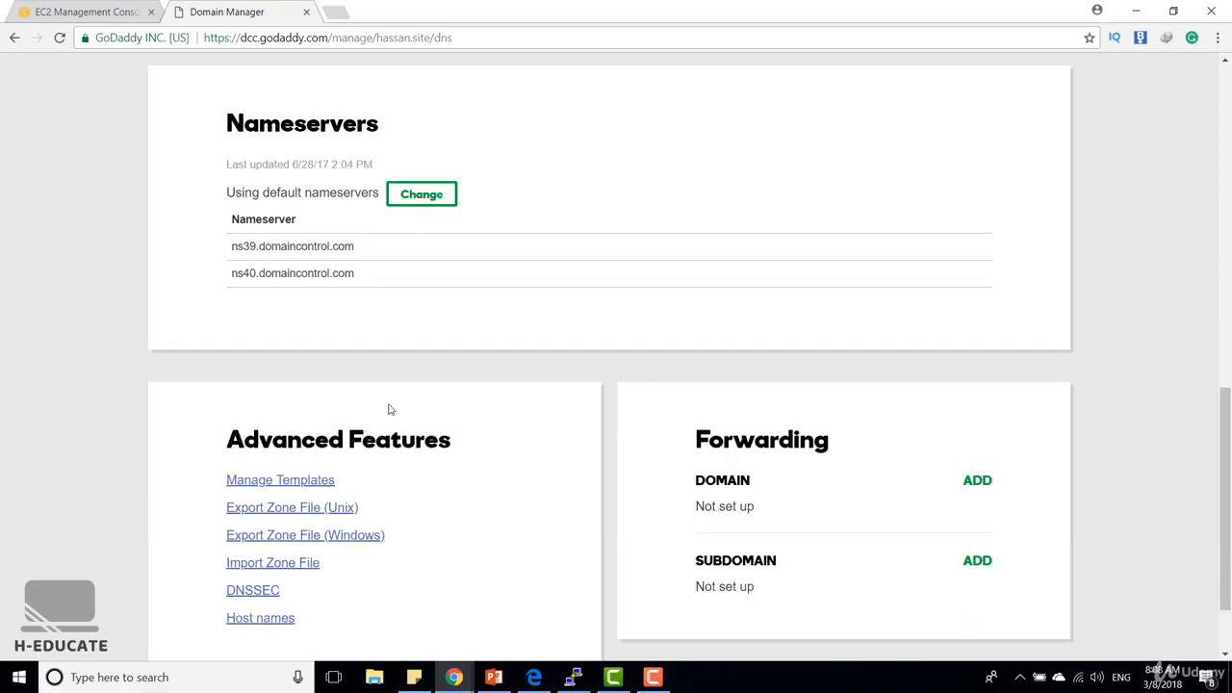
Switch to the AWS console and open the hosted zones list of Route 53
click(91, 15)
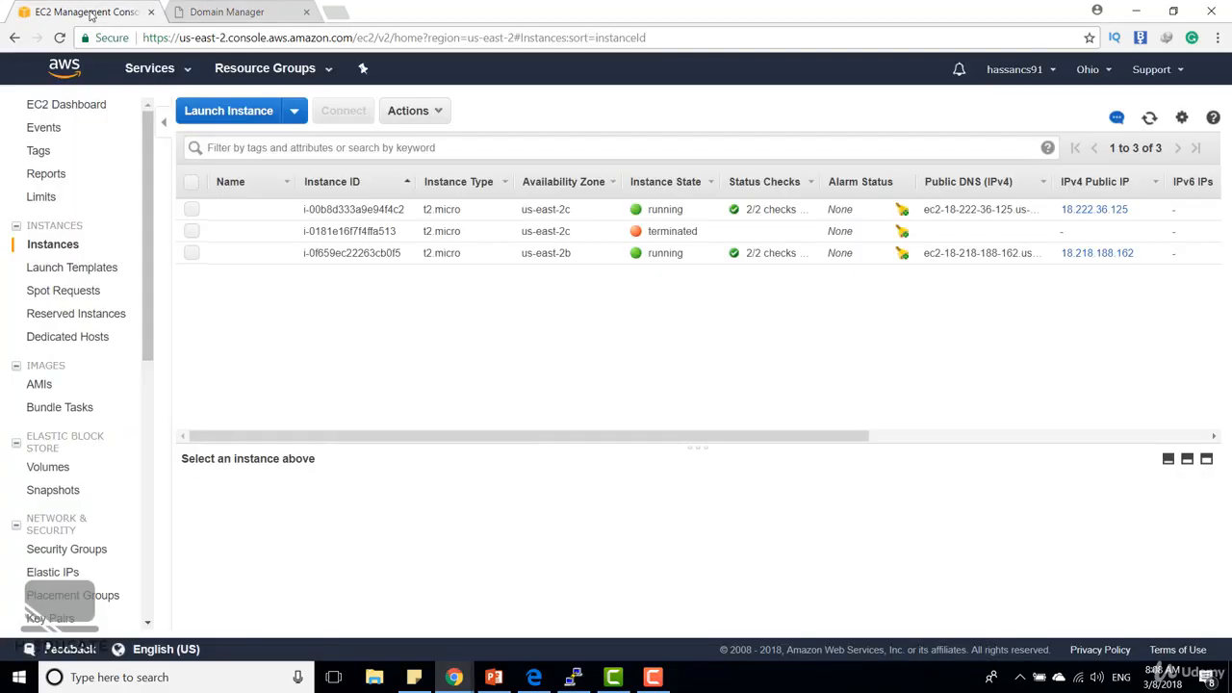
click(176, 69)
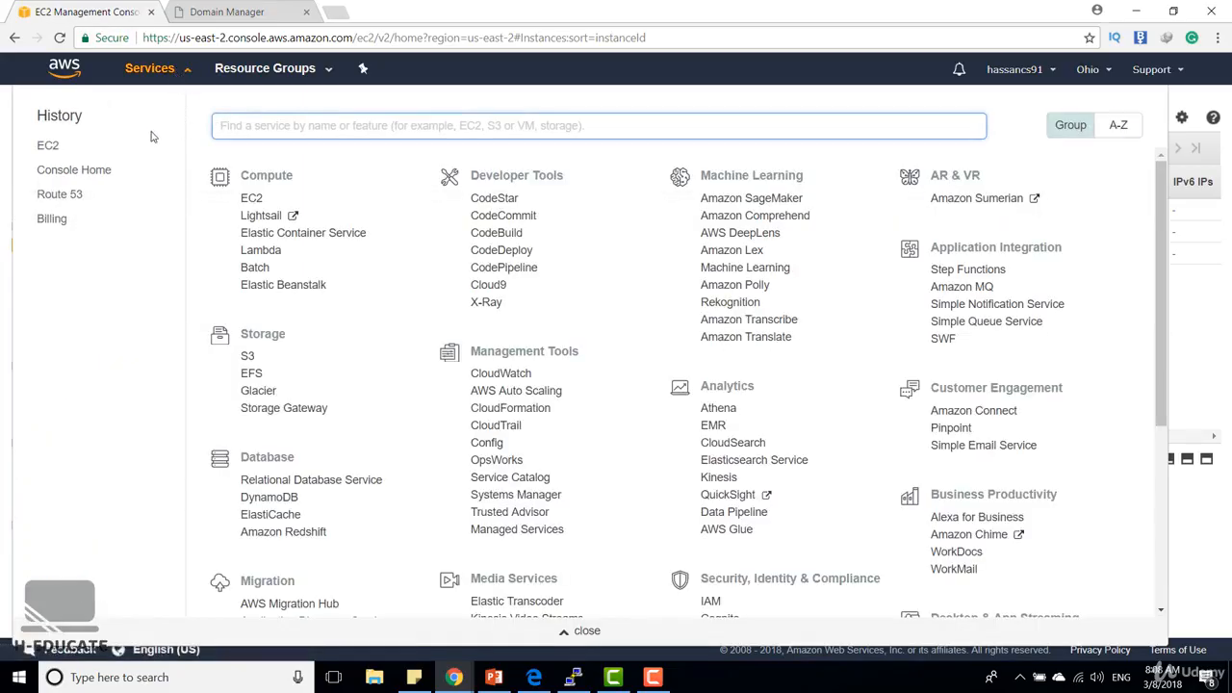
scroll(380, 403, down, 4)
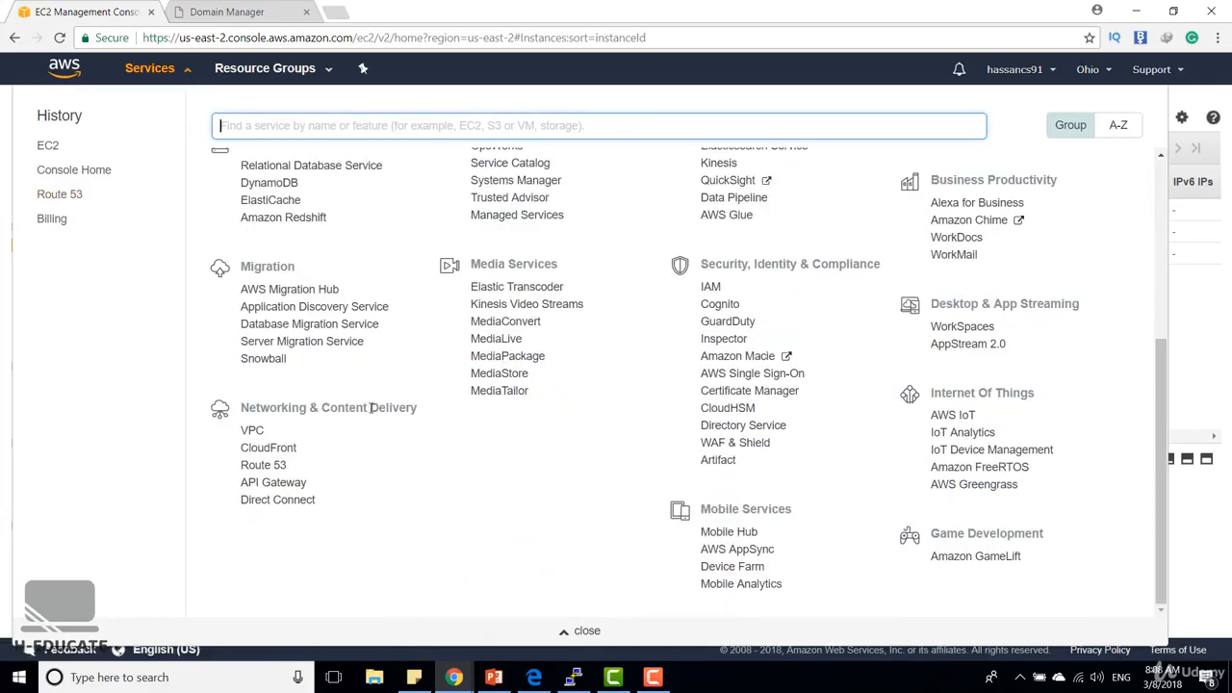
click(274, 466)
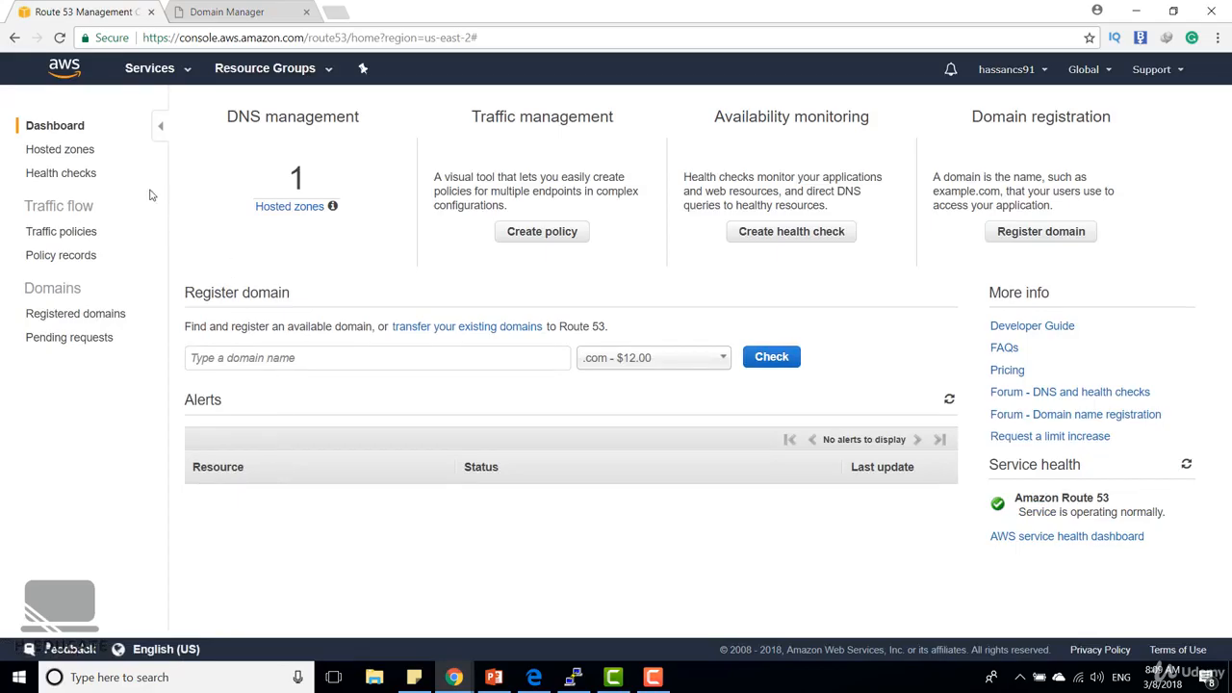
click(64, 150)
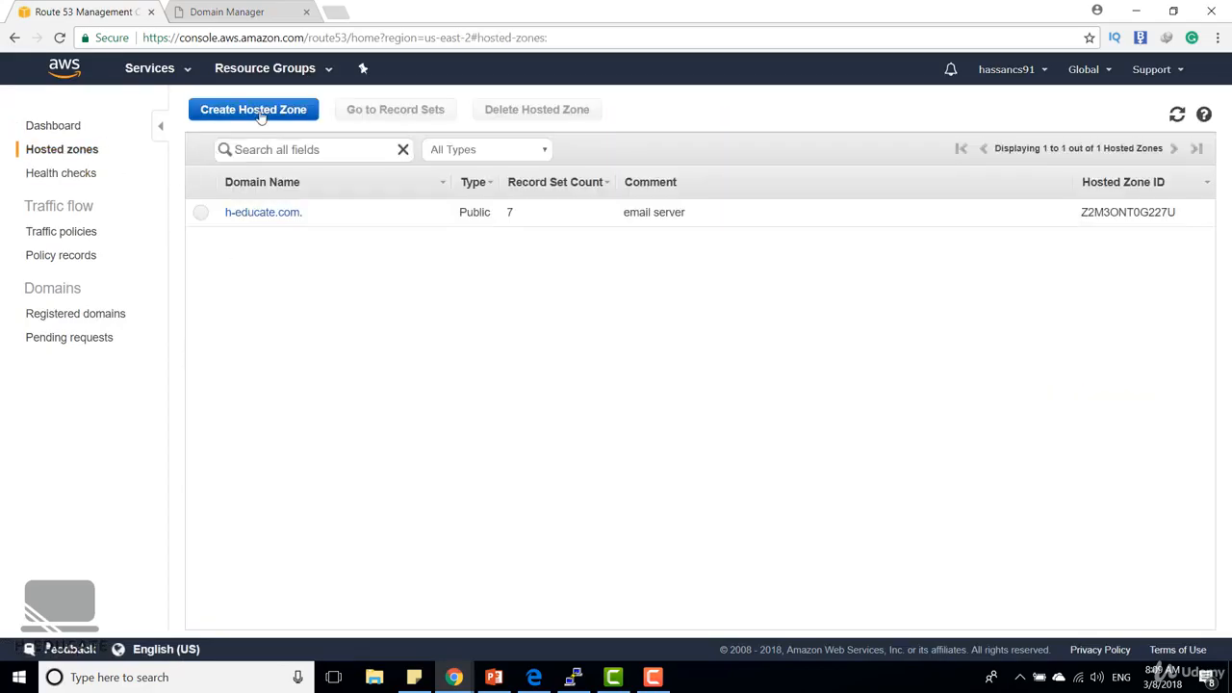
Create a public hosted zone for the domain hassan.site with a short comment
click(258, 113)
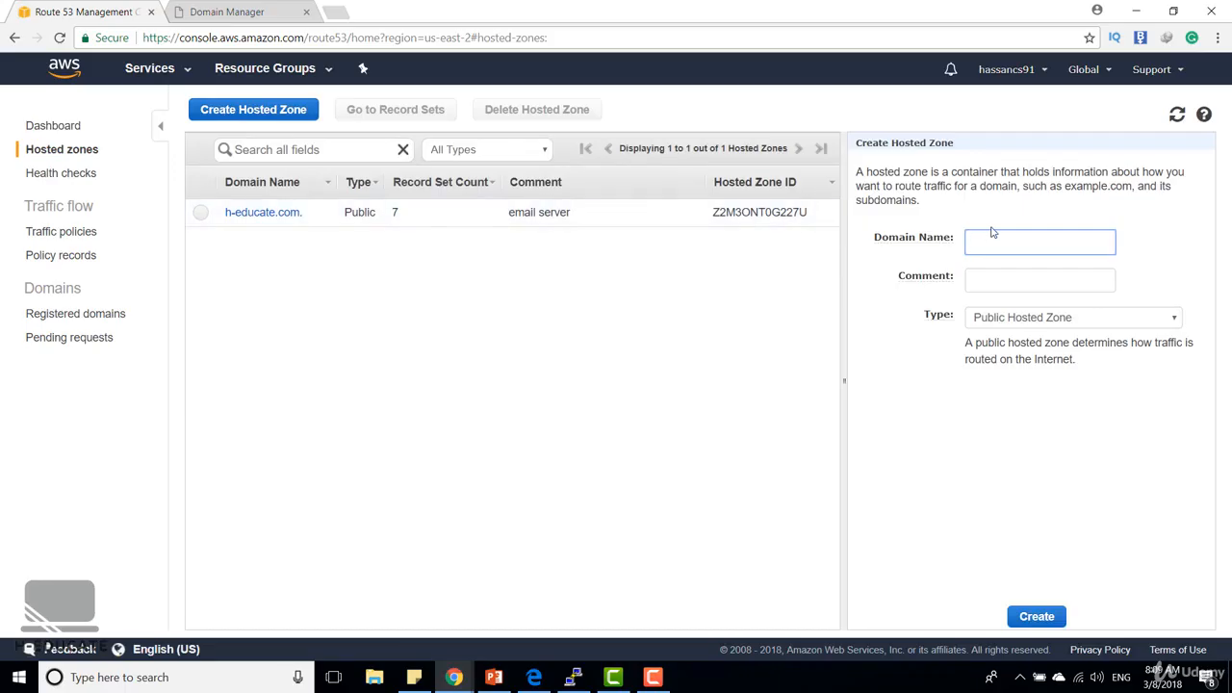
text(hassan.site)
click(1035, 279)
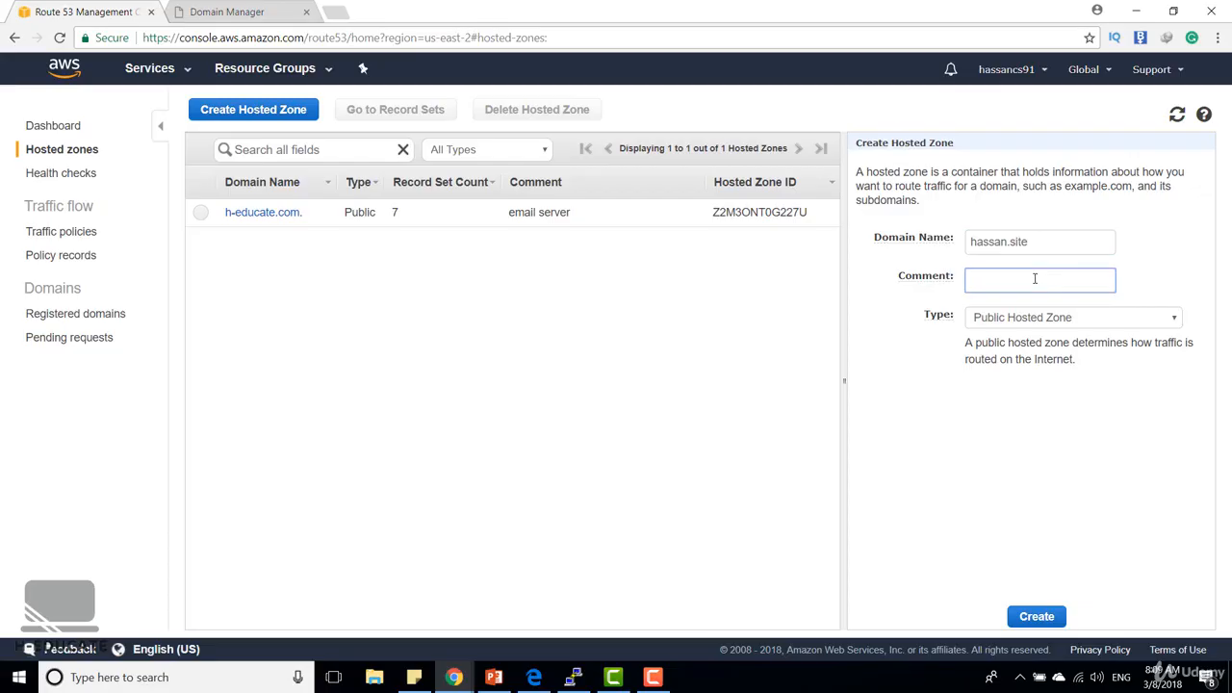
text(my mail server)
click(1051, 618)
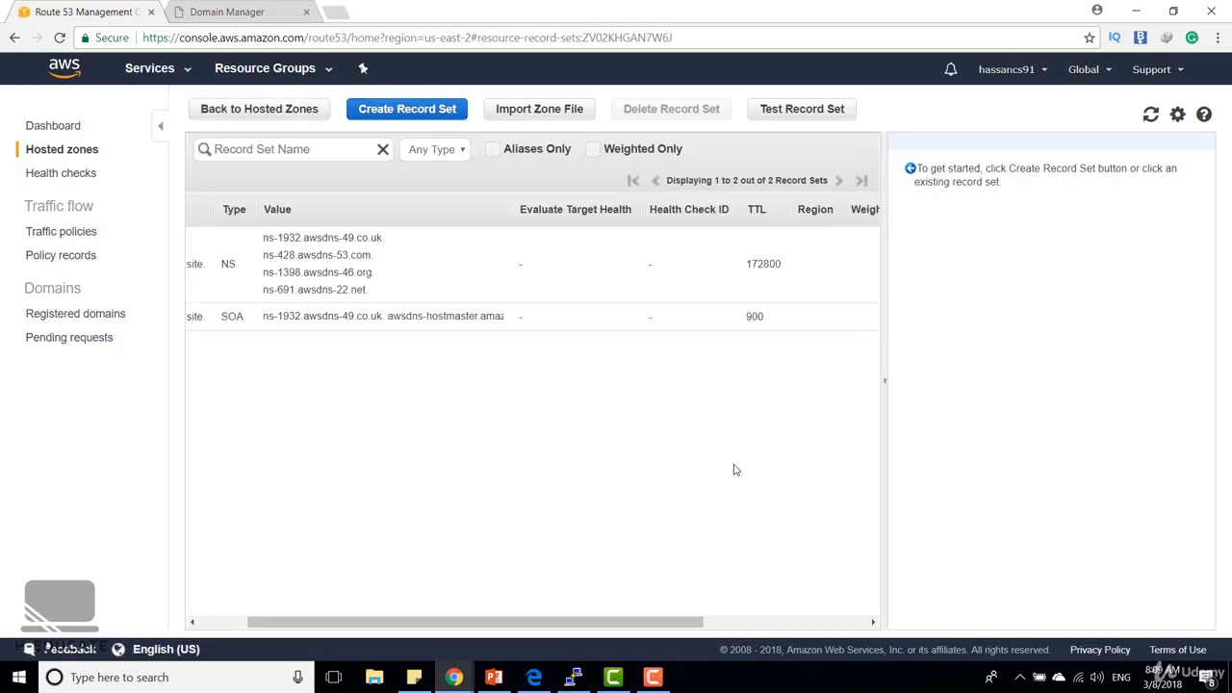
Open the NS record set of hassan.site and copy its first name server, ns-1932.awsdns-49.co.uk
drag(619, 629, 570, 630)
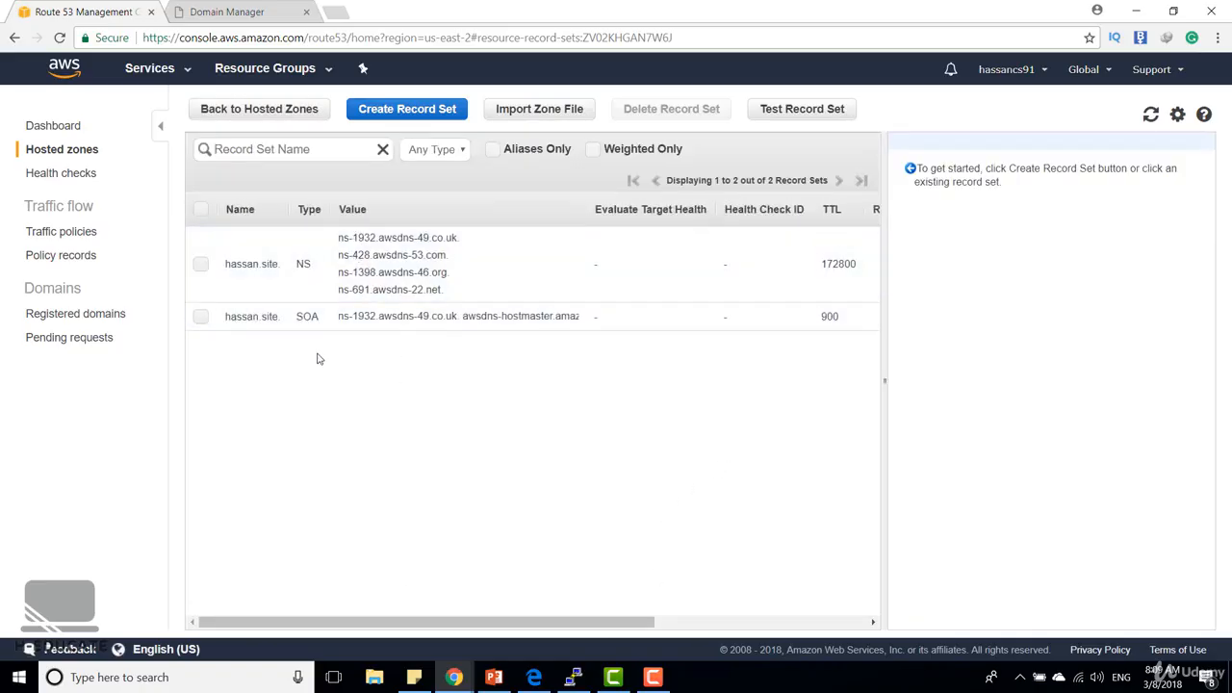
click(355, 251)
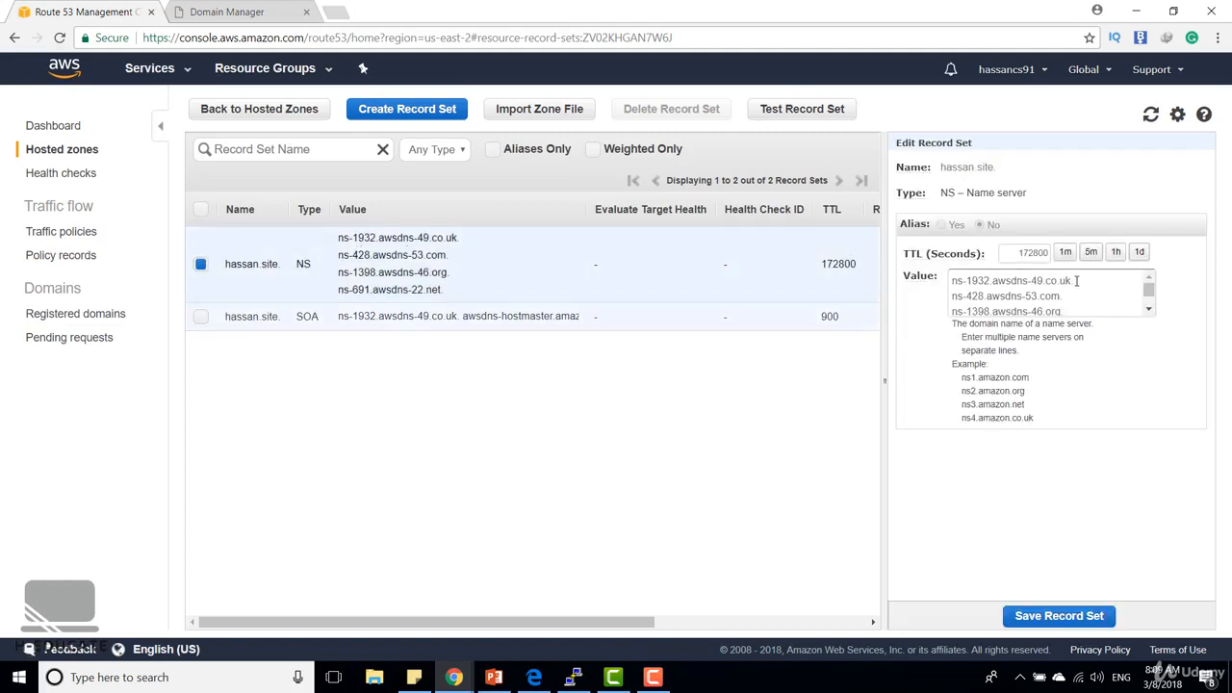
drag(1071, 279, 952, 280)
key(ctrl+c)
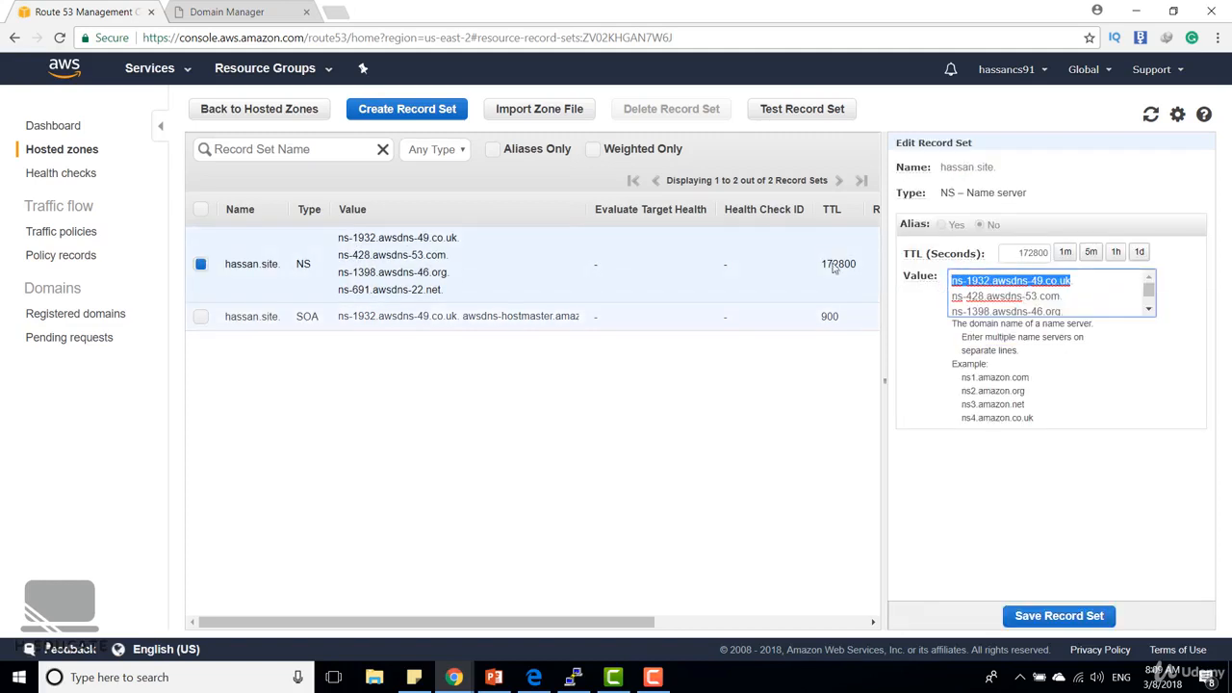
In GoDaddy, change the domain's nameserver type to Custom and enter ns-1932.awsdns-49.co.uk as the first nameserver
click(249, 11)
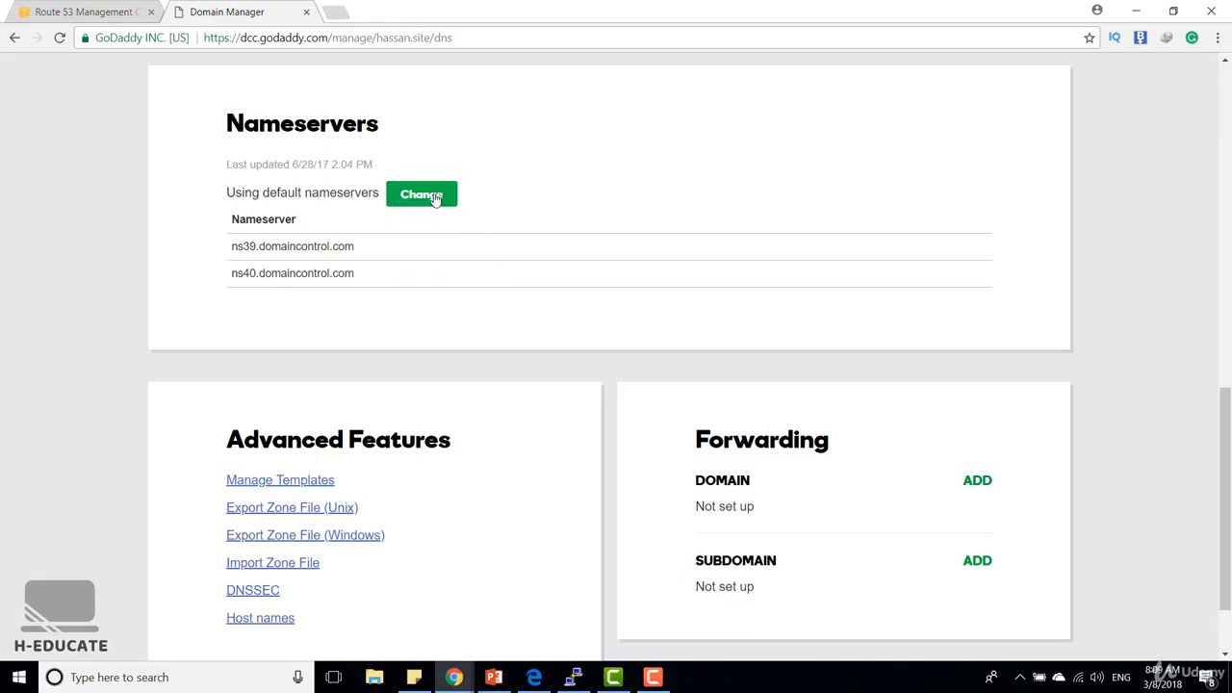
click(435, 198)
click(385, 220)
click(325, 263)
click(299, 308)
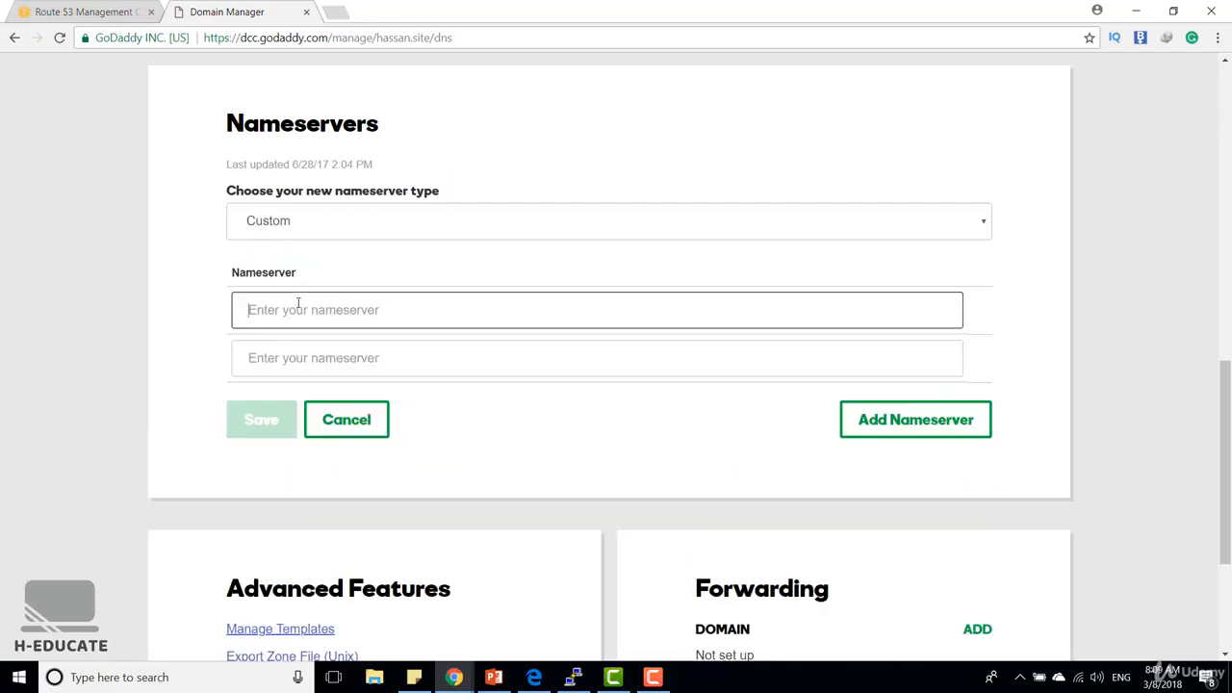
key(ctrl+v)
Copy ns-428.awsdns-53.com from the Route 53 NS record into GoDaddy as the second custom nameserver
click(106, 13)
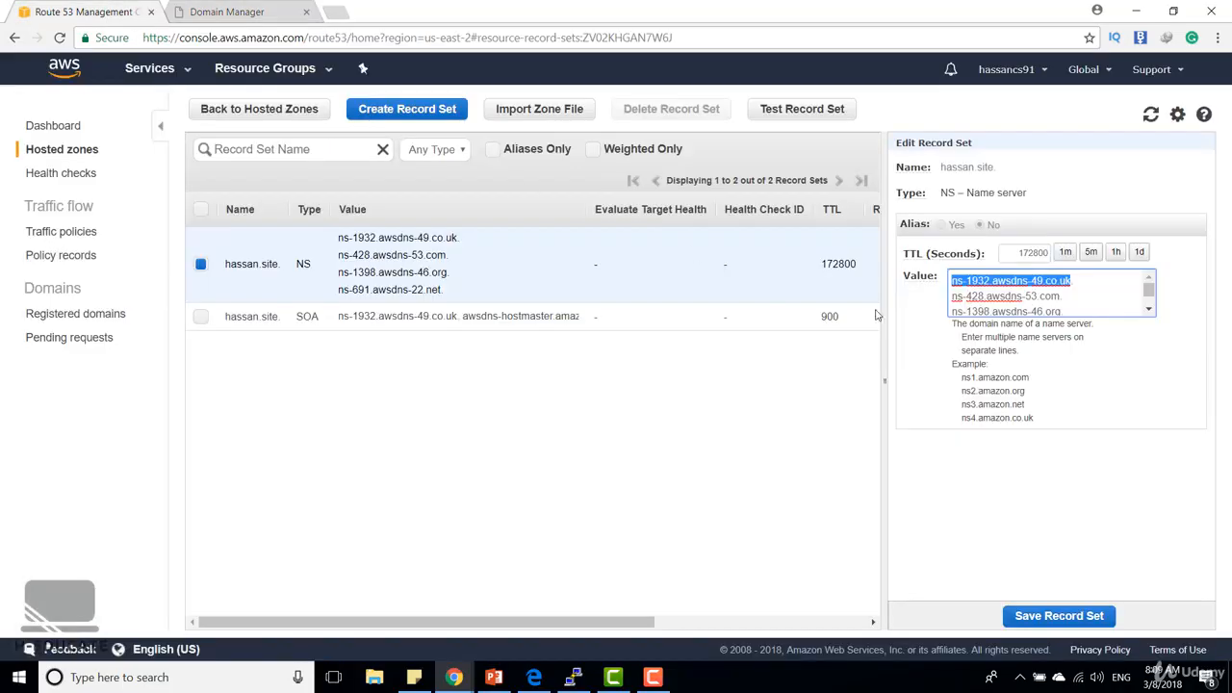
click(1035, 297)
triple_click(1035, 296)
key(ctrl+c)
click(227, 12)
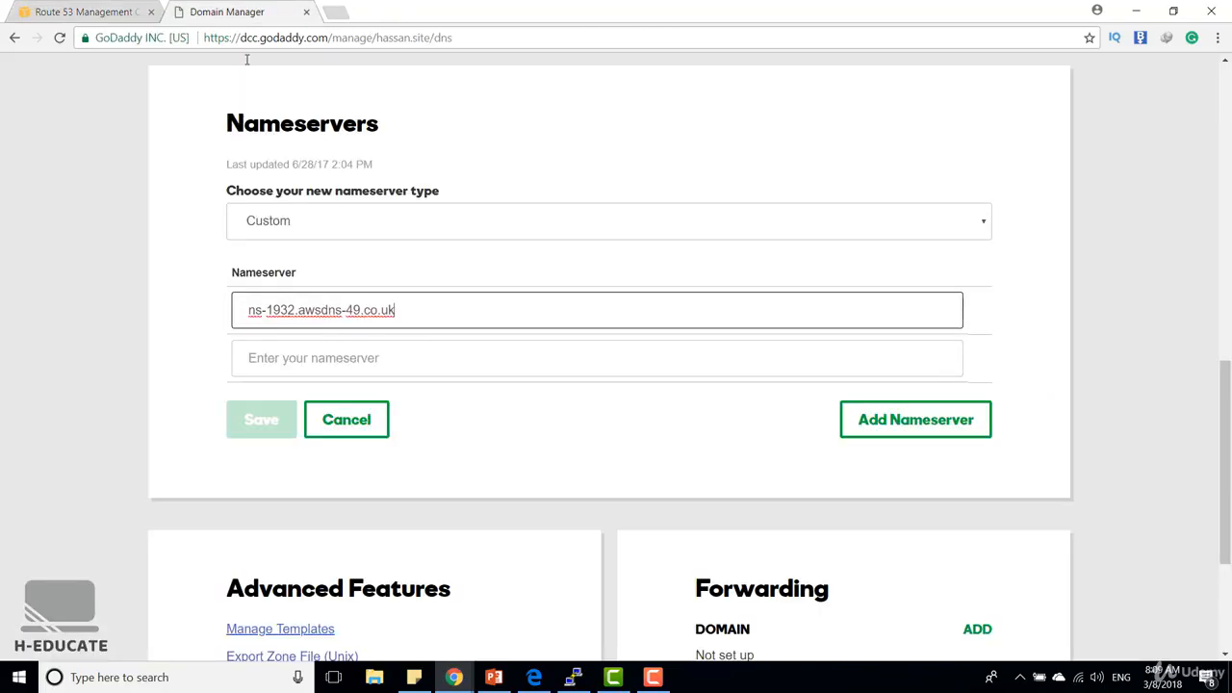
key(Tab)
key(ctrl+v)
Copy ns-1398.awsdns-46.org from the Route 53 NS record into GoDaddy as an added third nameserver
click(106, 11)
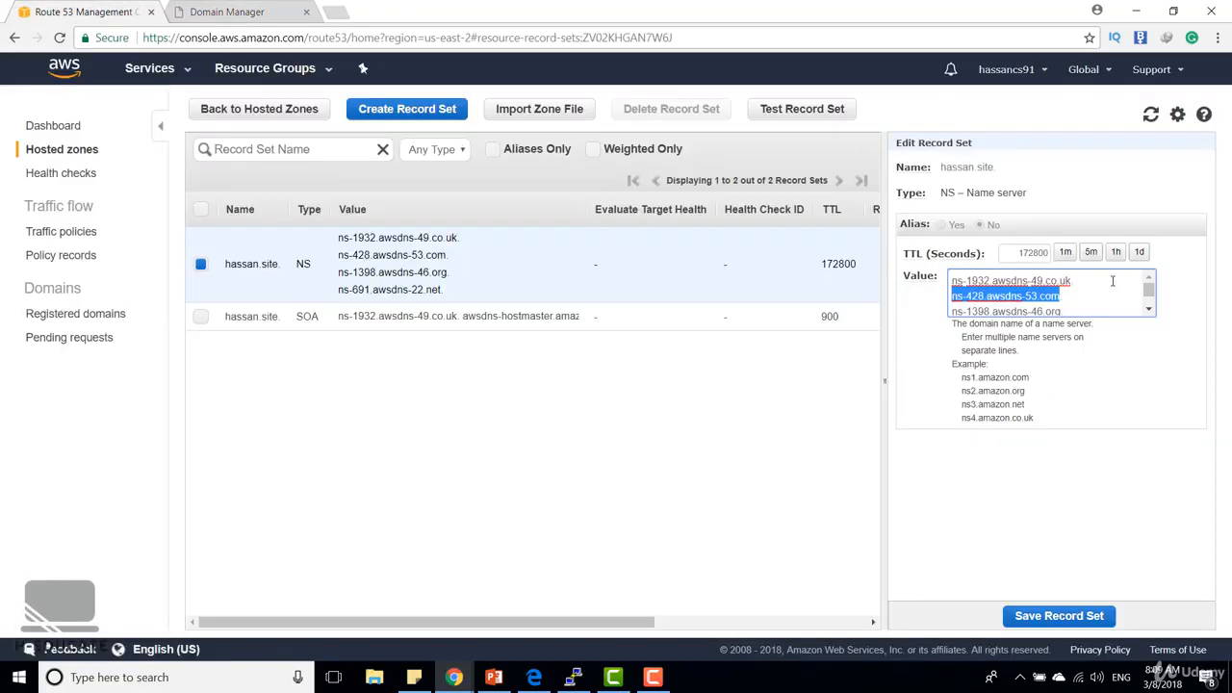
scroll(1068, 291, down, 1)
triple_click(1059, 290)
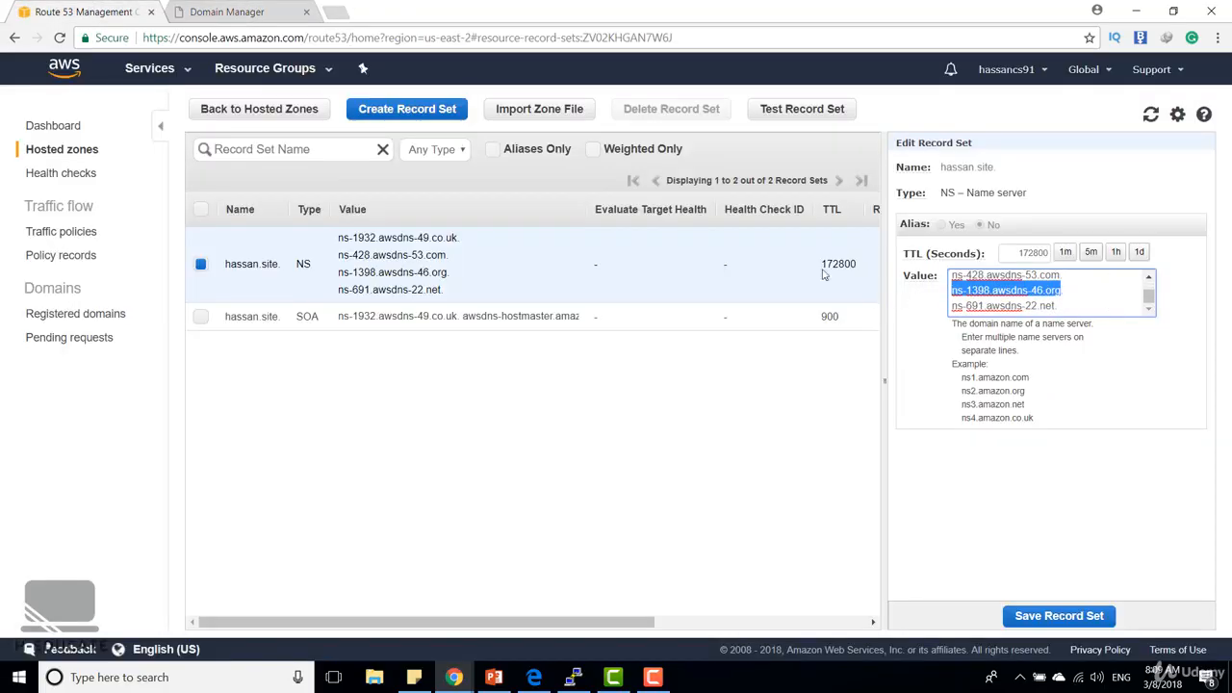
click(232, 10)
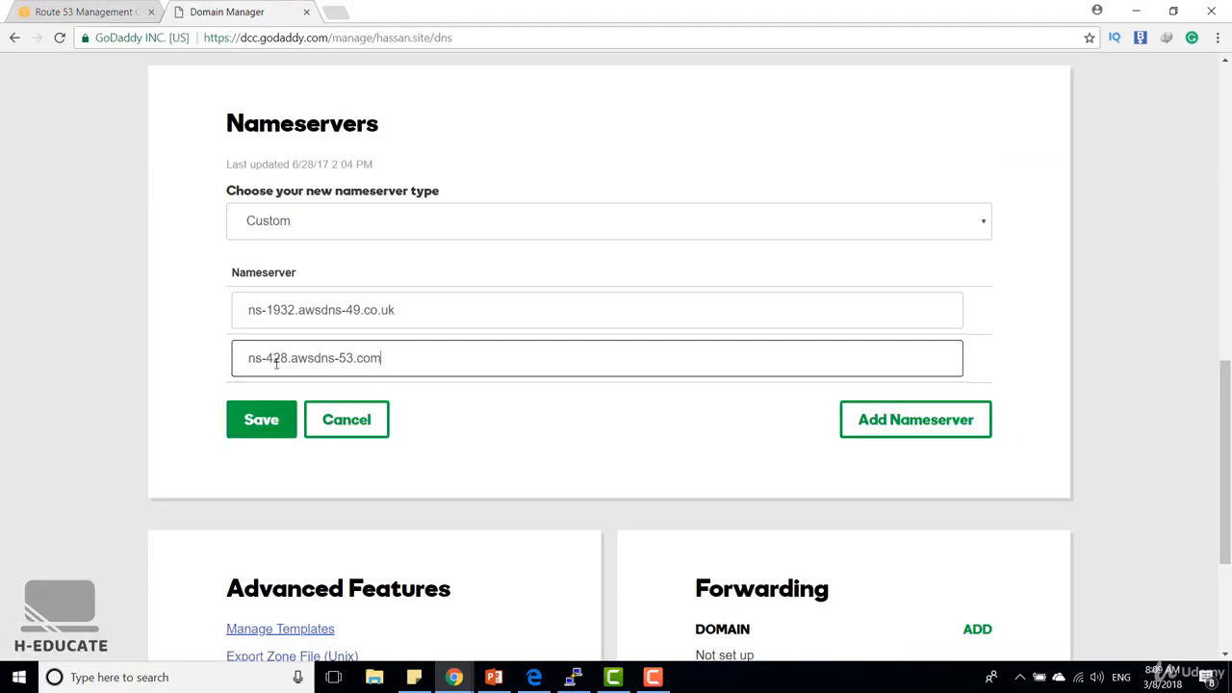
click(939, 420)
key(ctrl+v)
Add a fourth GoDaddy nameserver, ns-691.awsdns-22.net, copied from the Route 53 NS record, and save the custom nameservers
click(915, 468)
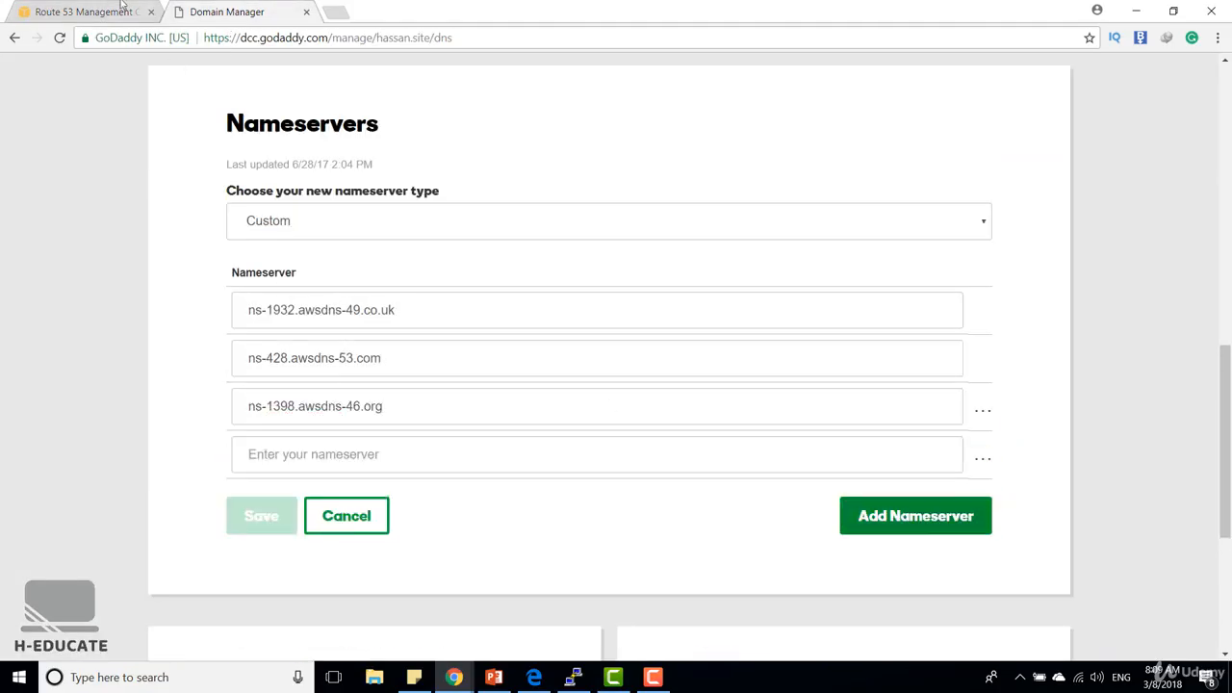
click(85, 12)
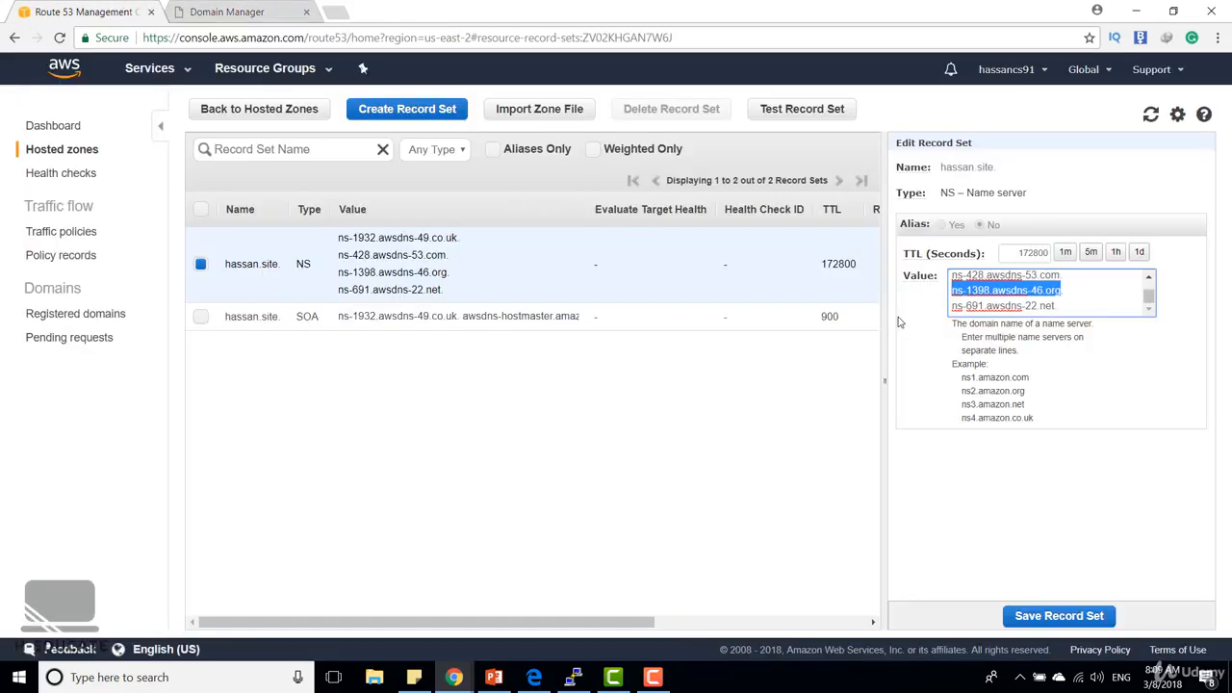
triple_click(1058, 306)
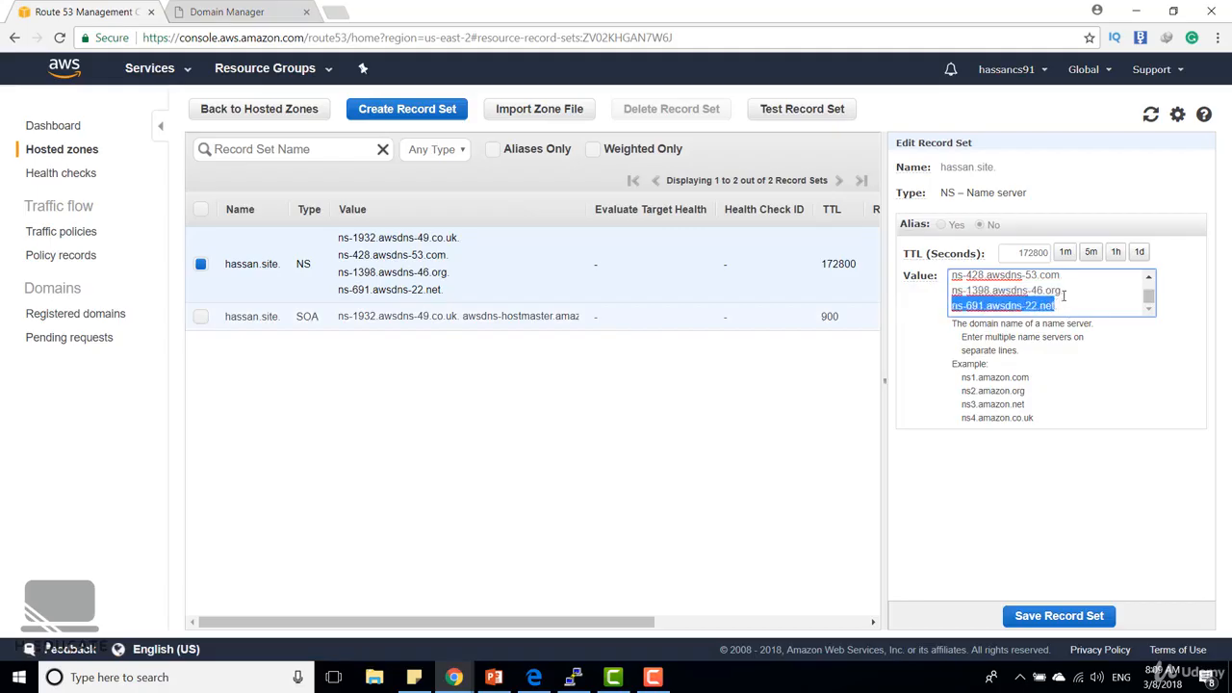
click(226, 11)
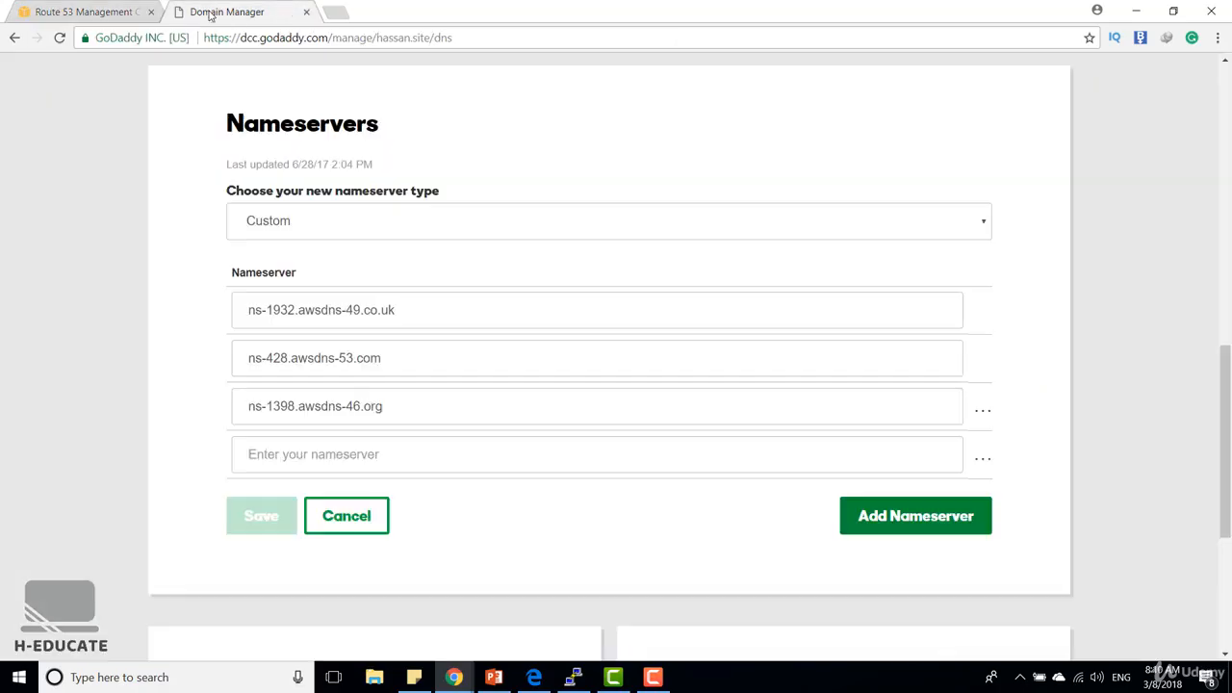
click(339, 454)
key(ctrl+v)
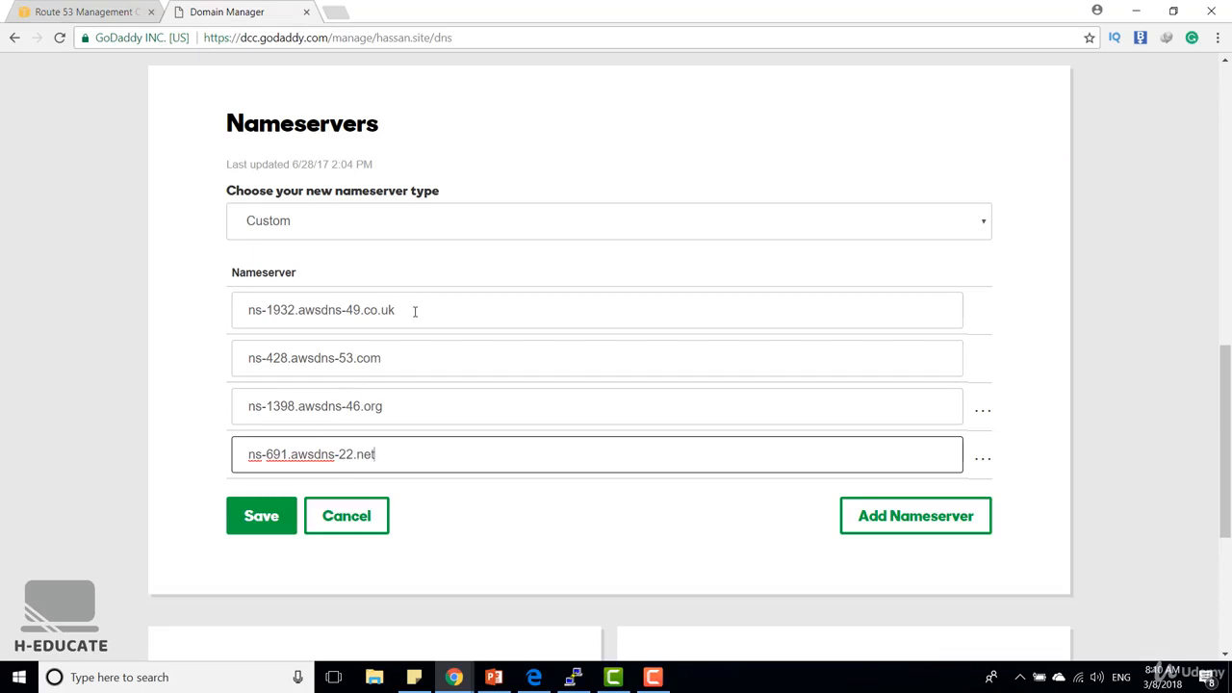
click(410, 308)
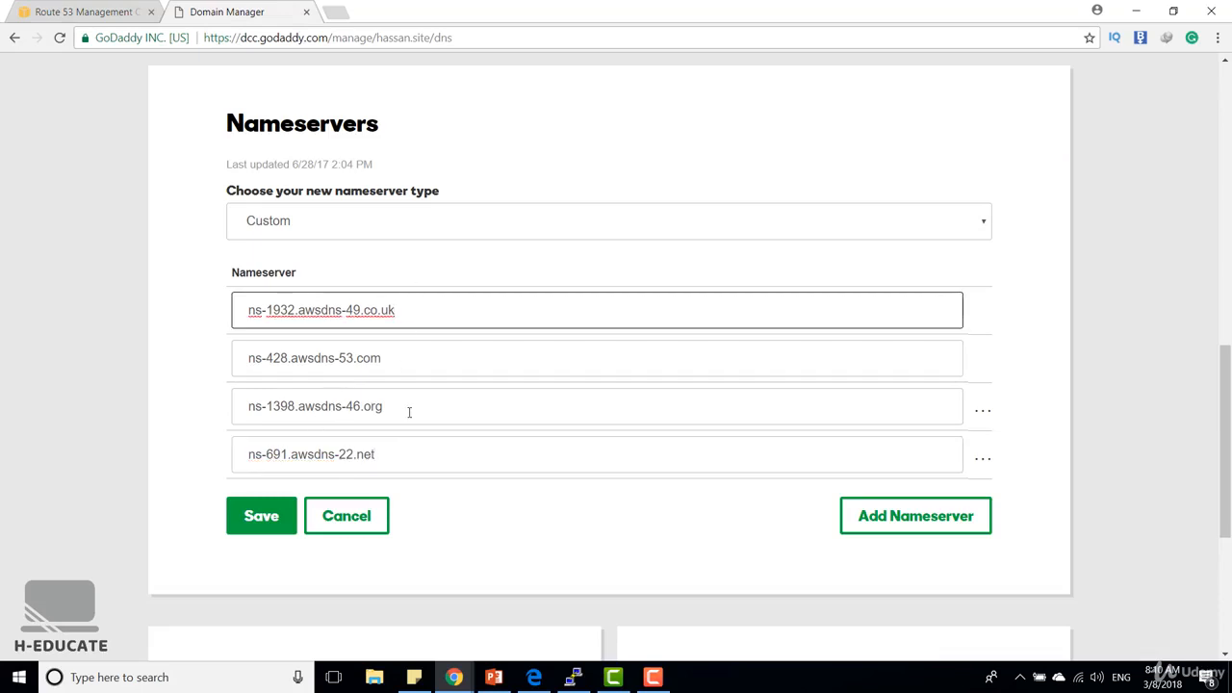
click(267, 518)
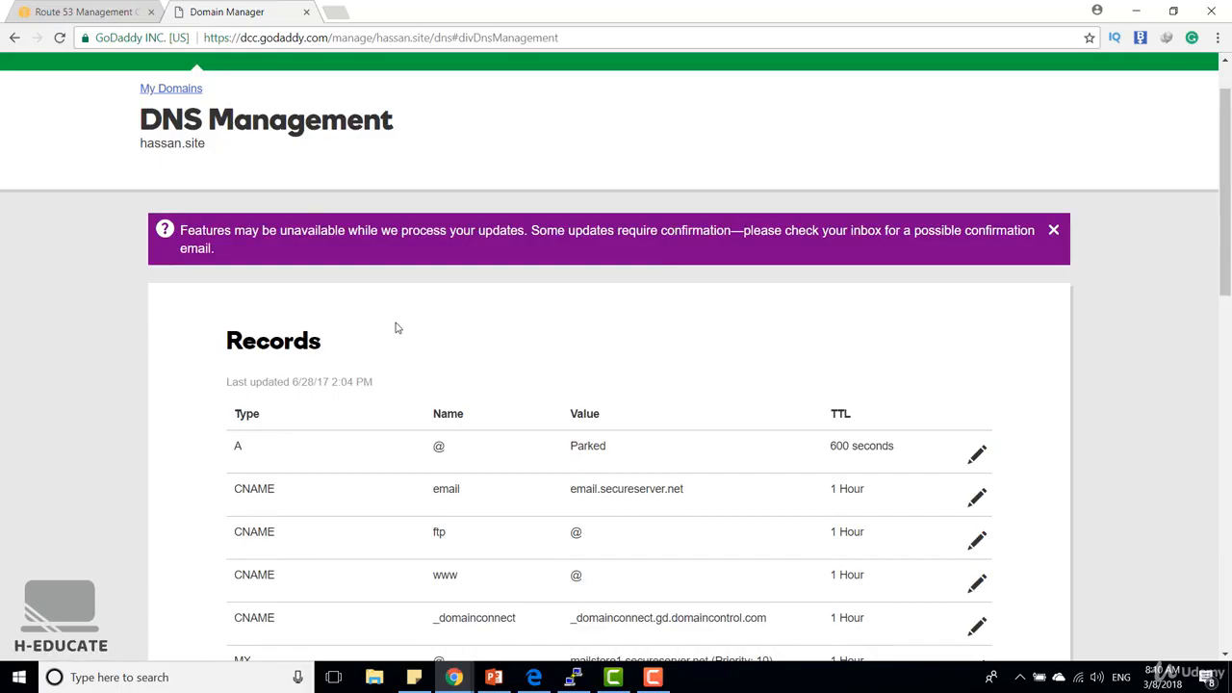
Reload the DNS management page of hassan.site to check its nameservers
click(613, 43)
key(Return)
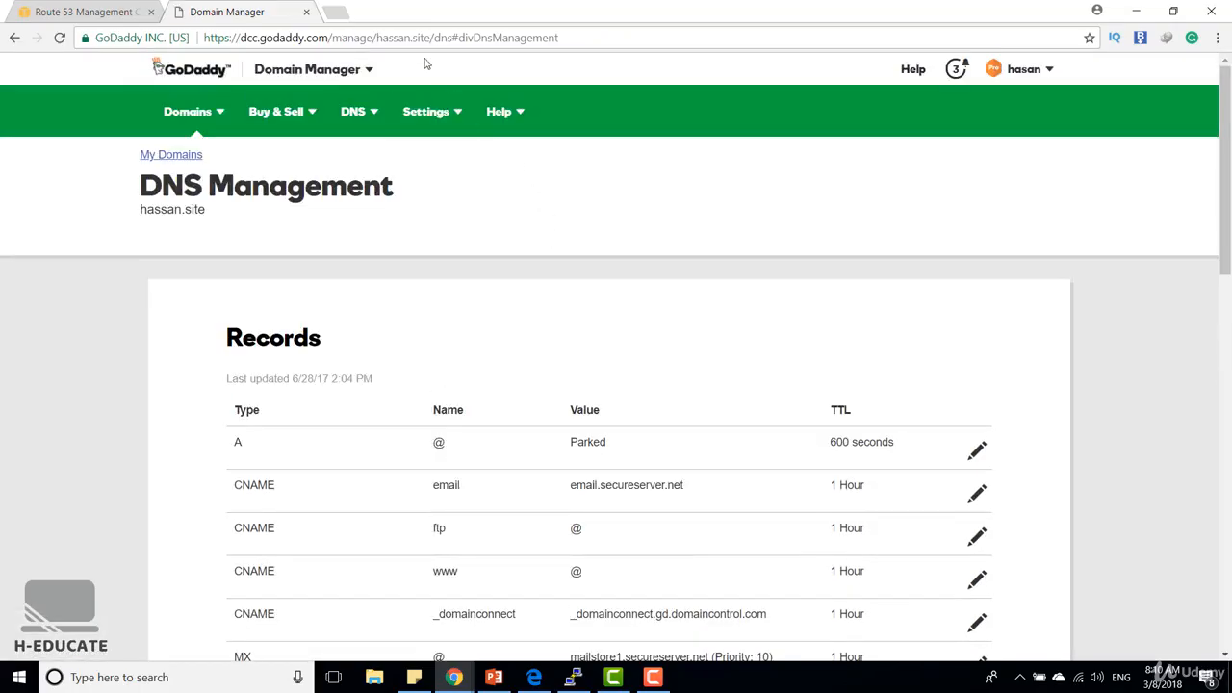
click(430, 43)
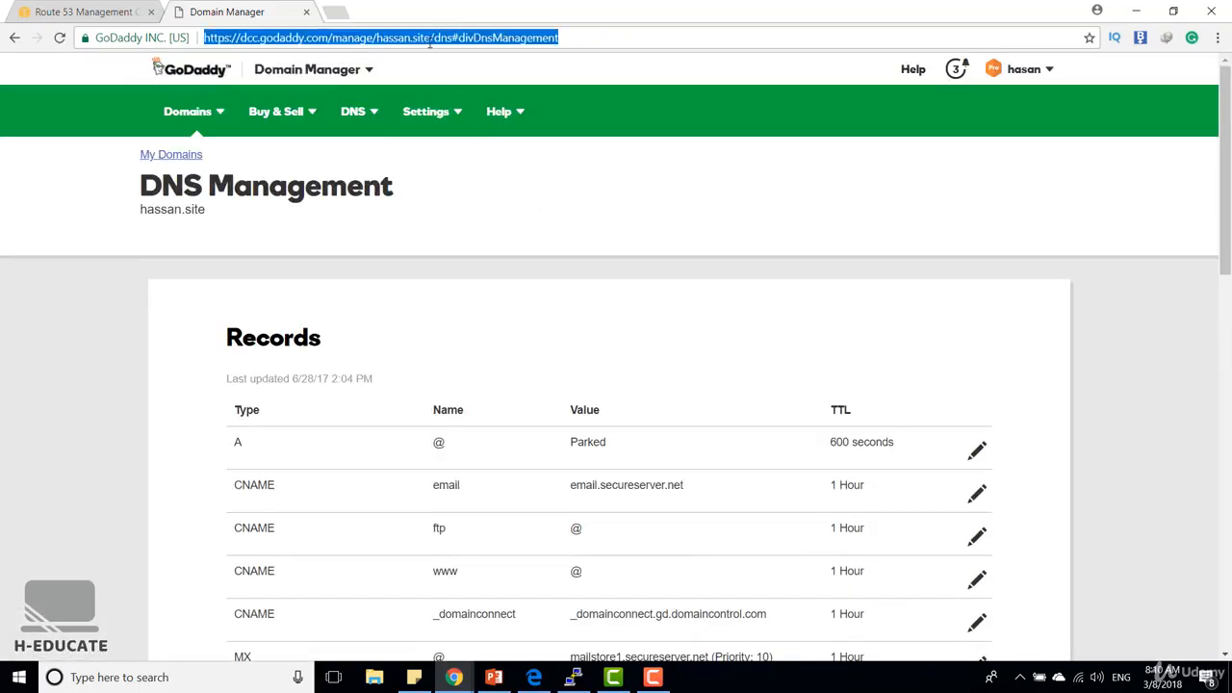
key(Return)
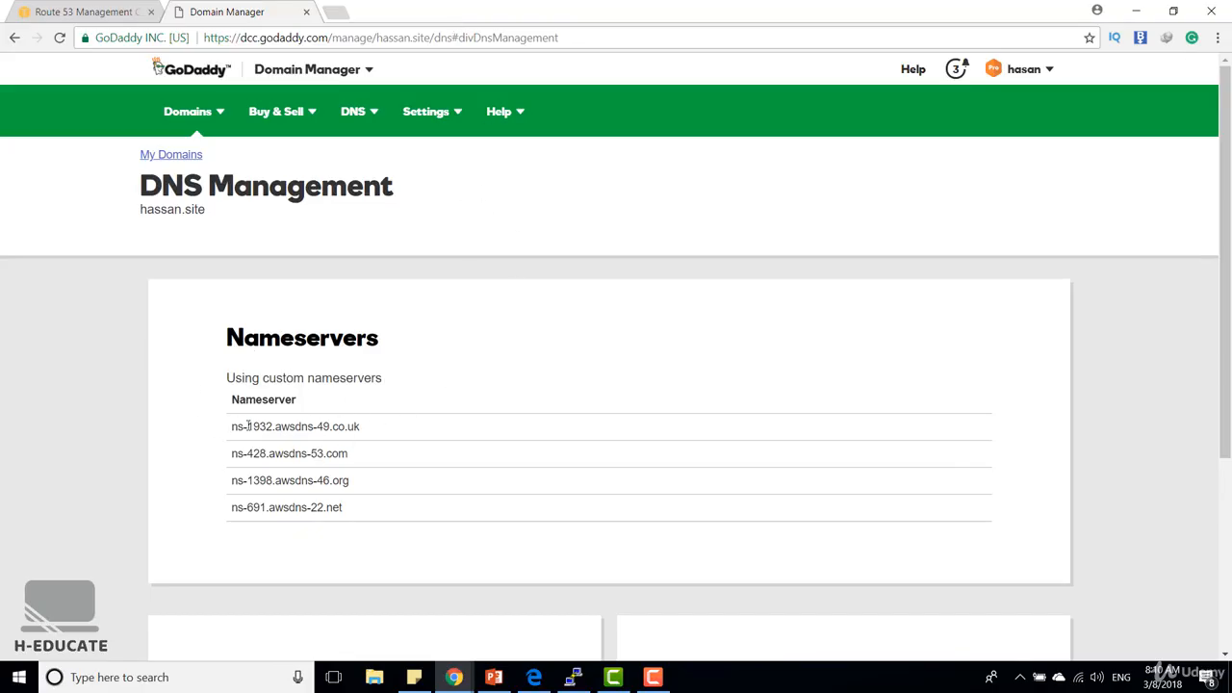
Compare the custom nameservers of hassan.site in GoDaddy with the values of the NS record in Route 53
drag(232, 426, 380, 427)
click(383, 427)
click(93, 12)
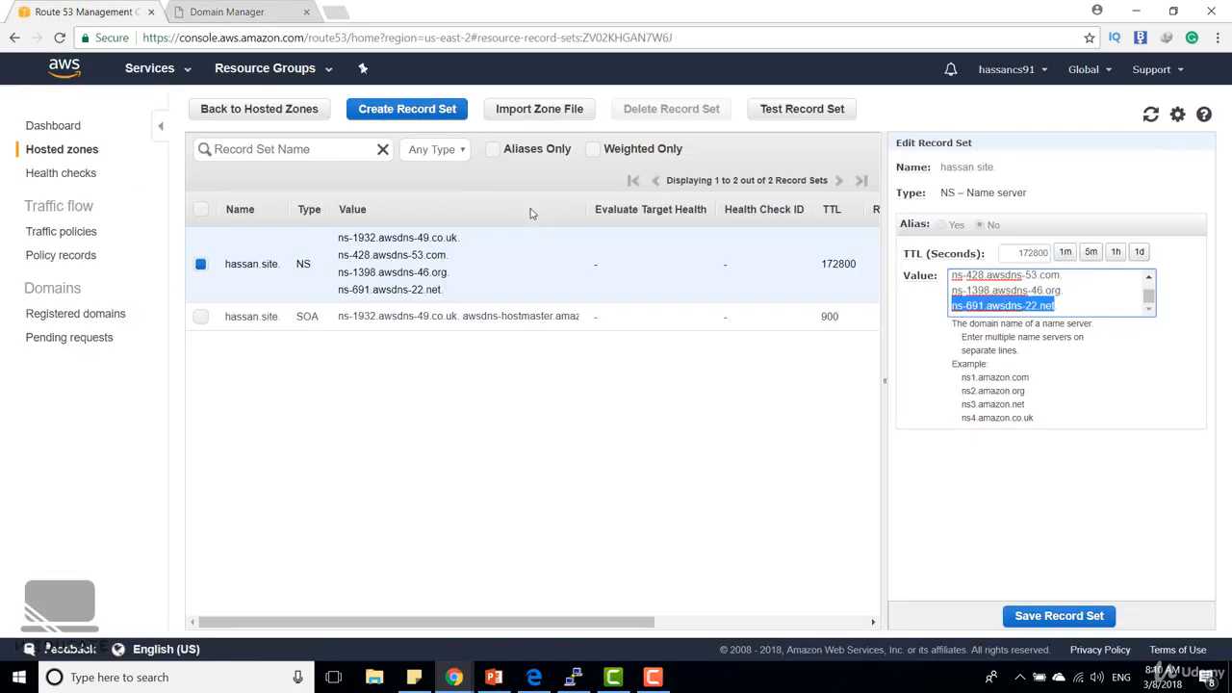
click(437, 406)
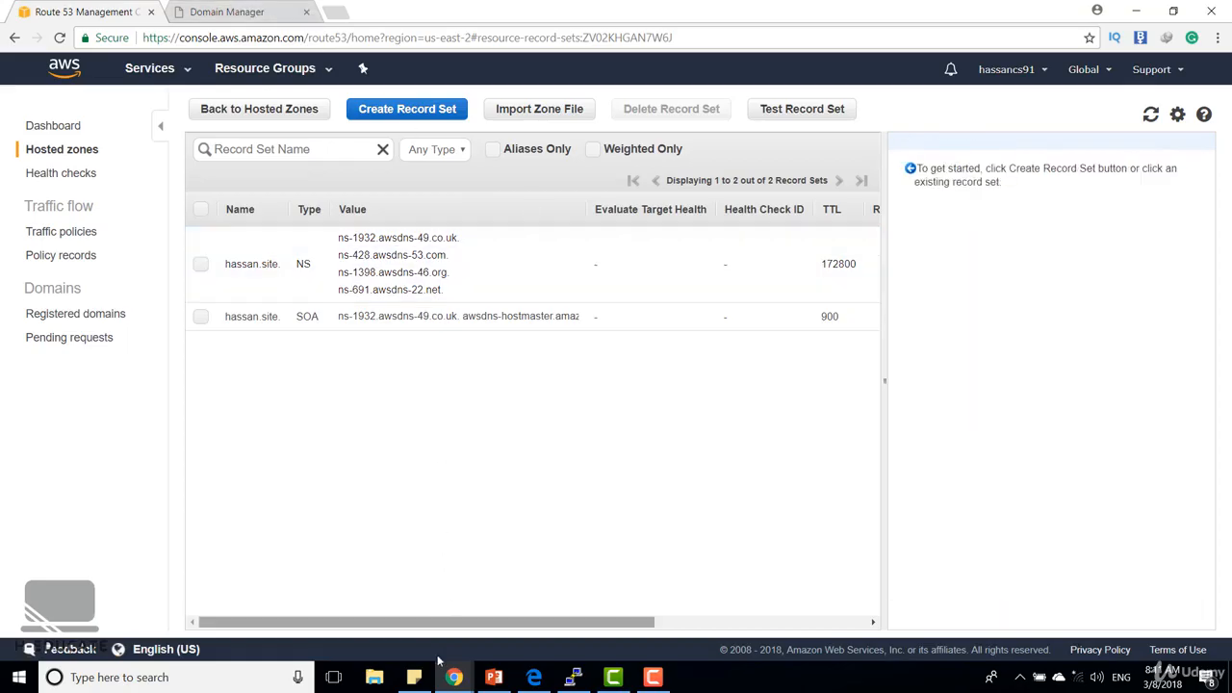
Open the External DNS page in the Mail-in-a-Box admin and look through the DNS records listed for hassan.site
mouse_move(454, 677)
click(387, 597)
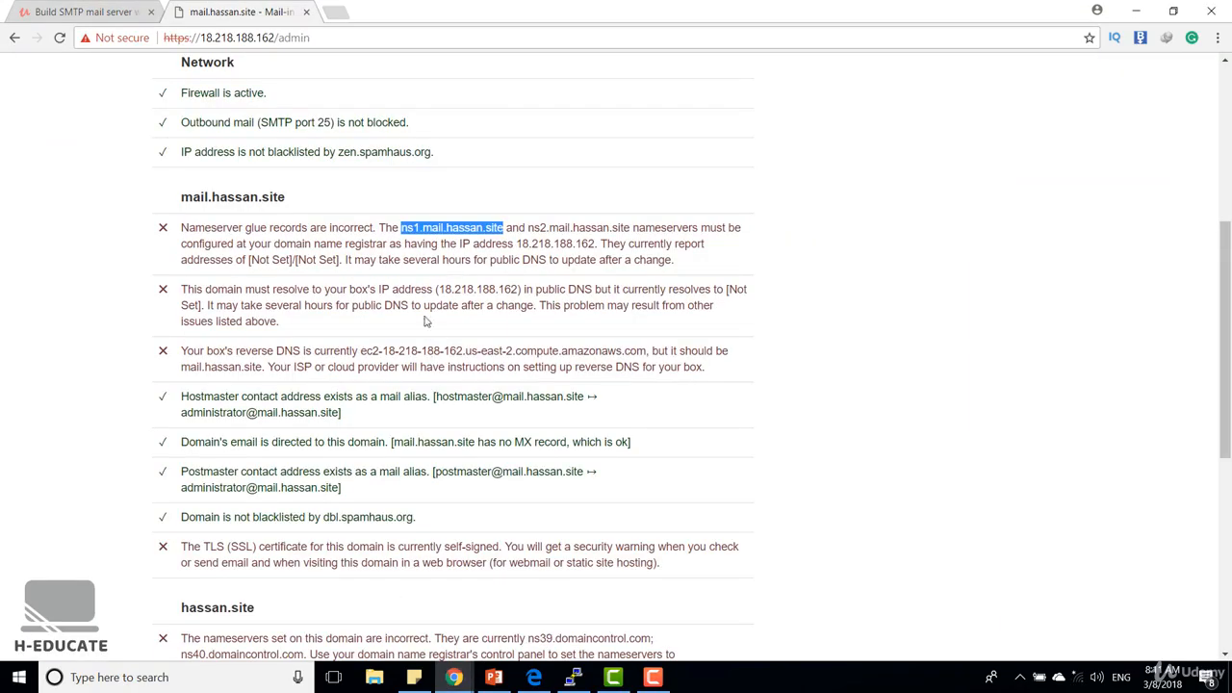
scroll(424, 318, up, 5)
click(304, 77)
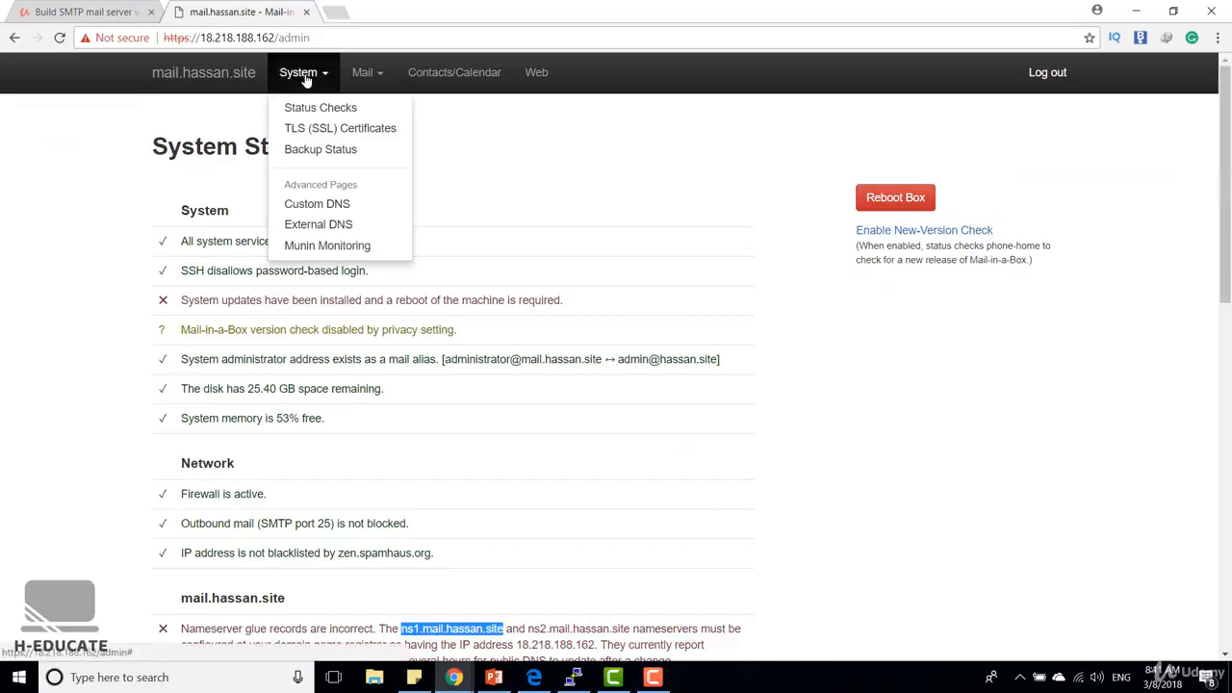
click(332, 229)
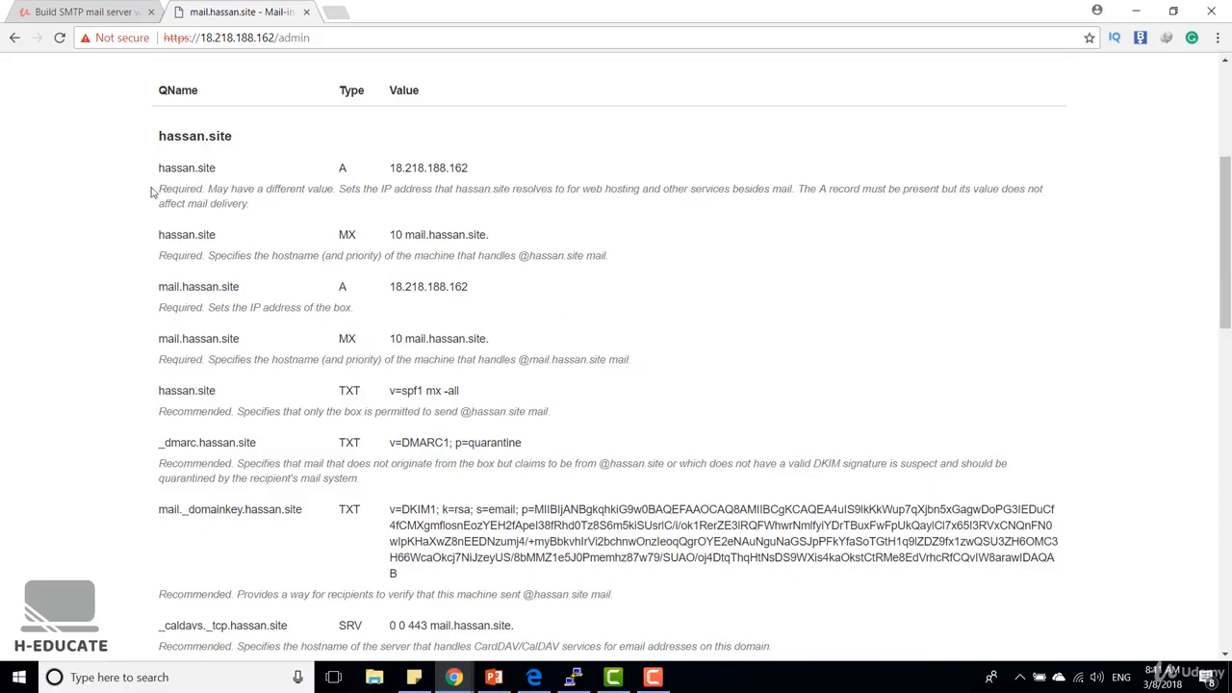
drag(151, 193, 204, 183)
click(204, 183)
scroll(225, 355, down, 1)
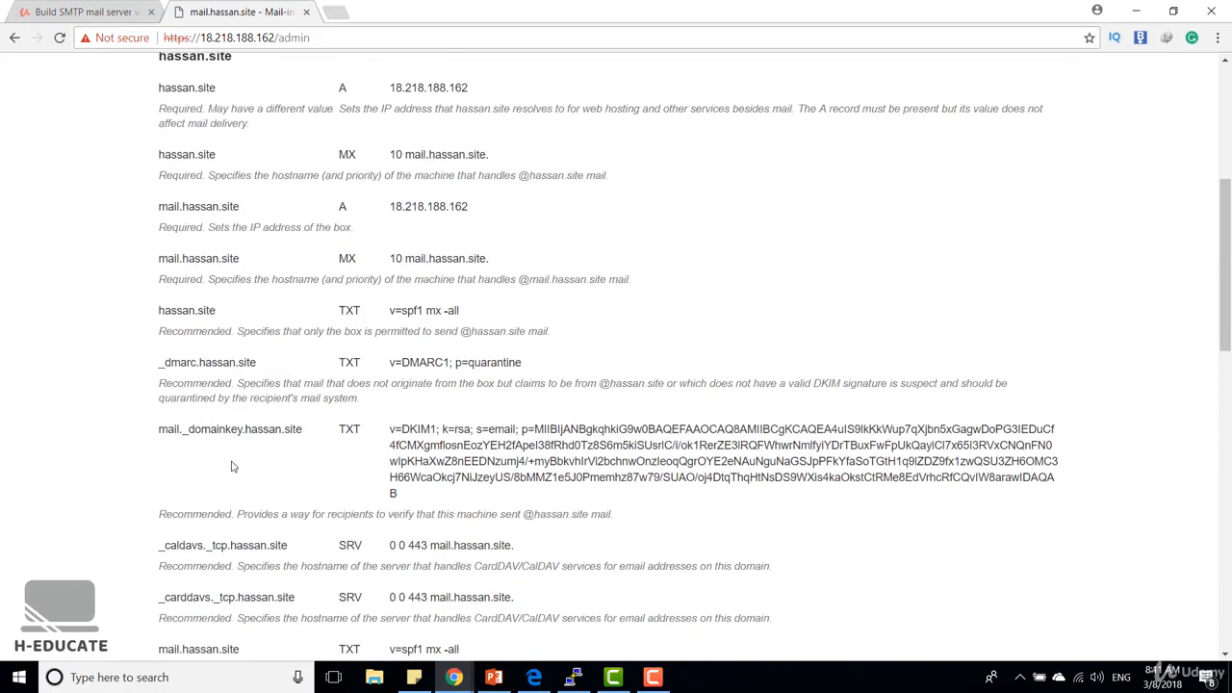
scroll(223, 429, down, 4)
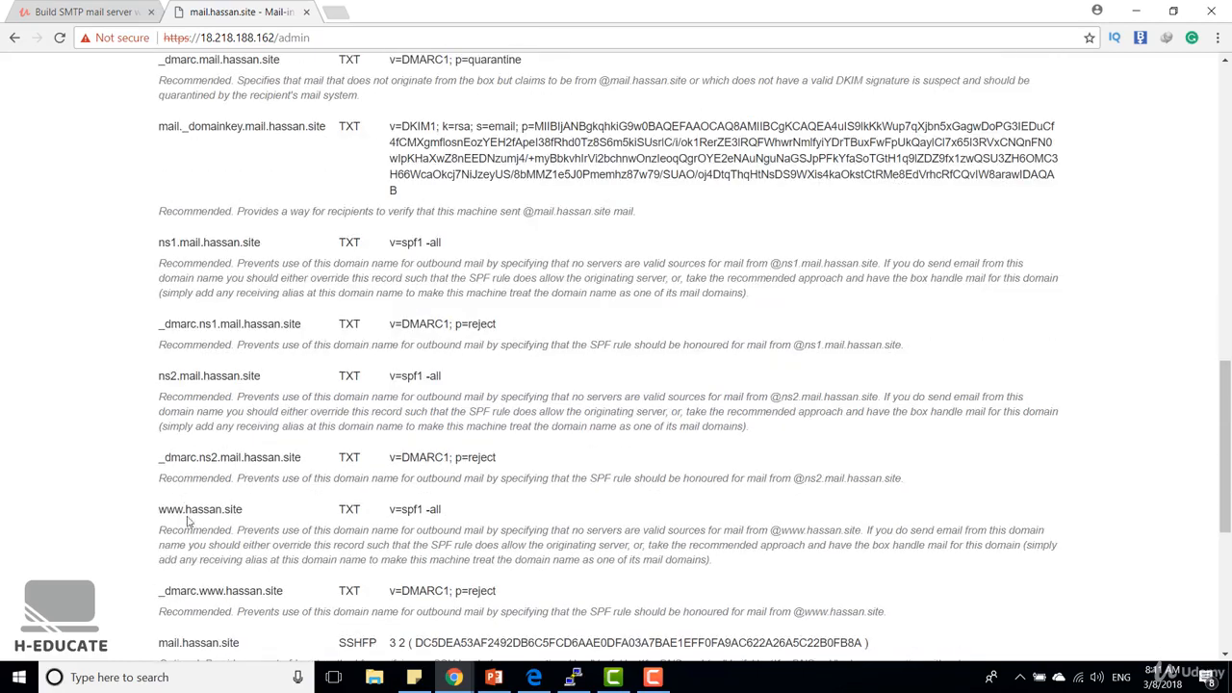
scroll(188, 520, up, 15)
scroll(271, 344, down, 1)
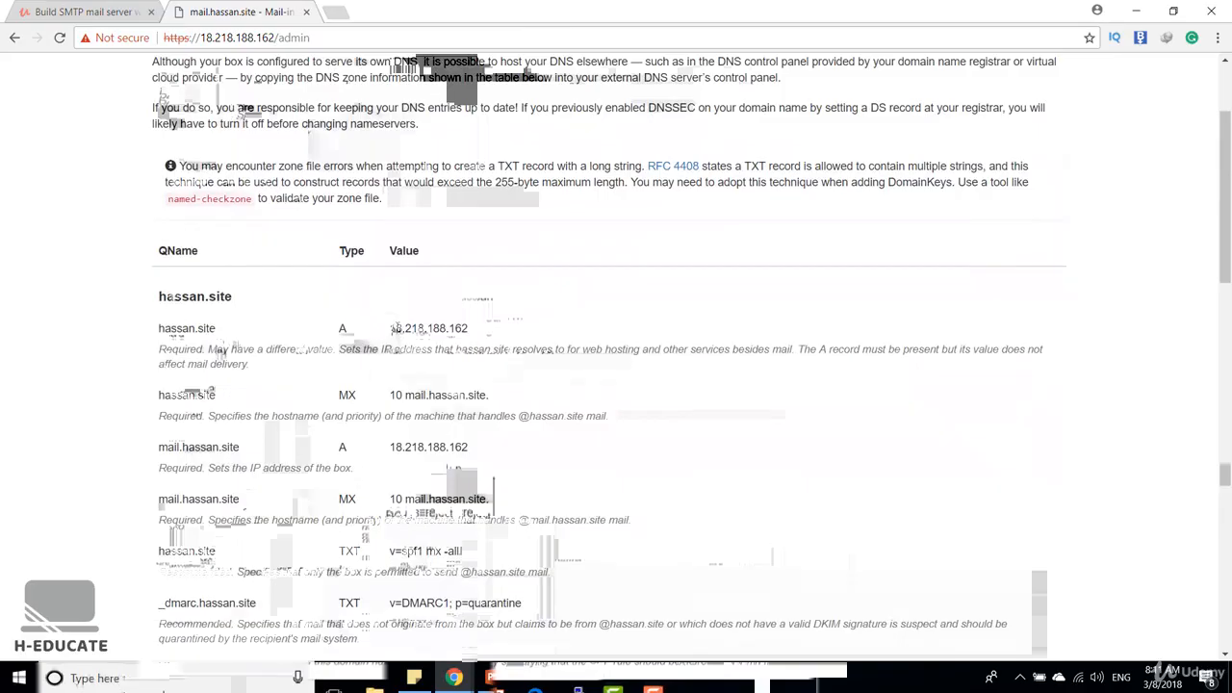
Create a Route 53 A record for hassan.site with the value 18.218.188.162, copied from the External DNS table
drag(394, 327, 472, 331)
key(ctrl+c)
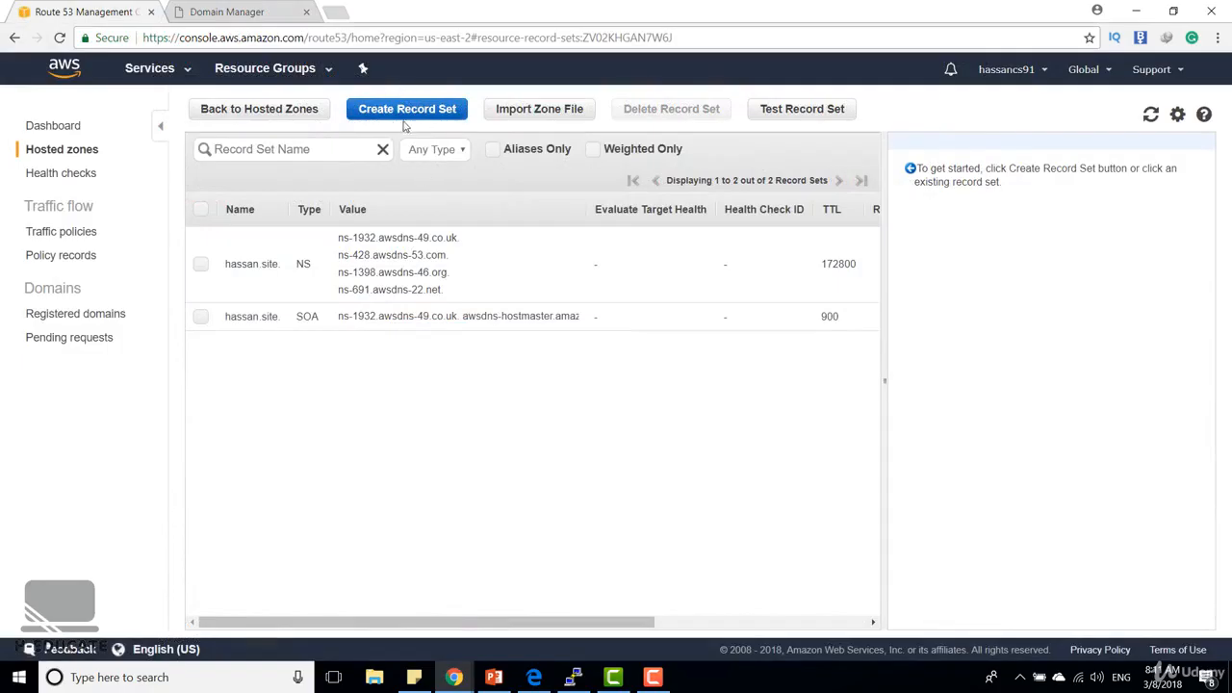
click(439, 125)
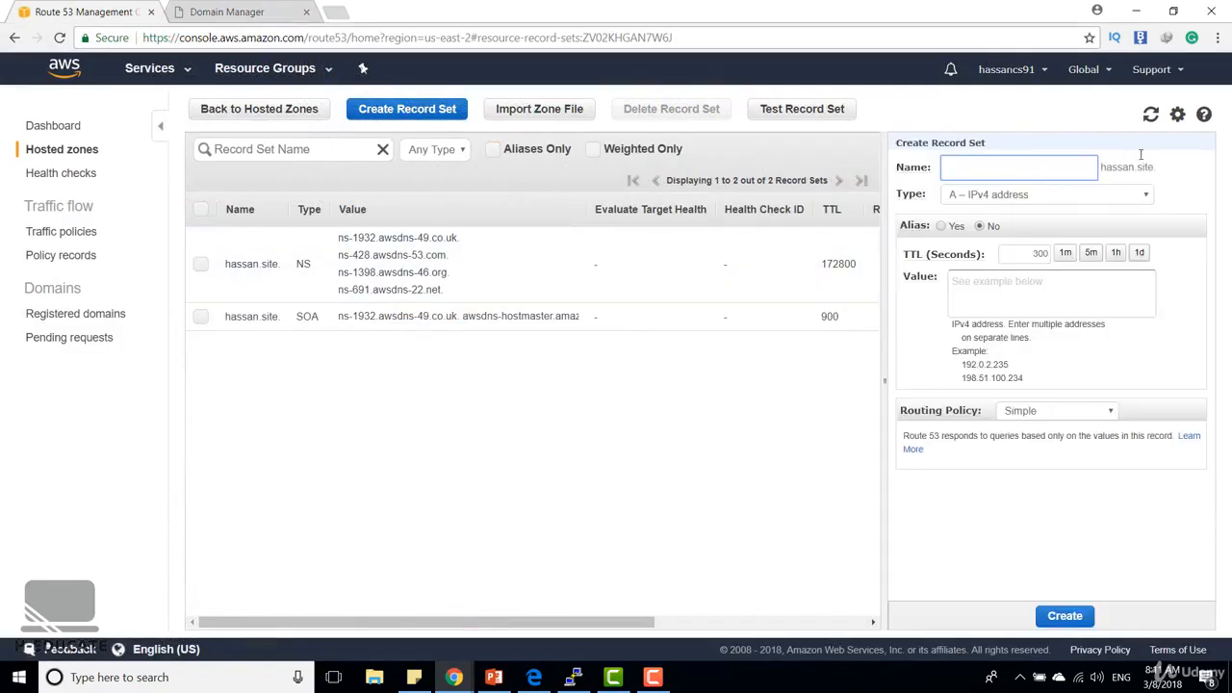
click(1141, 194)
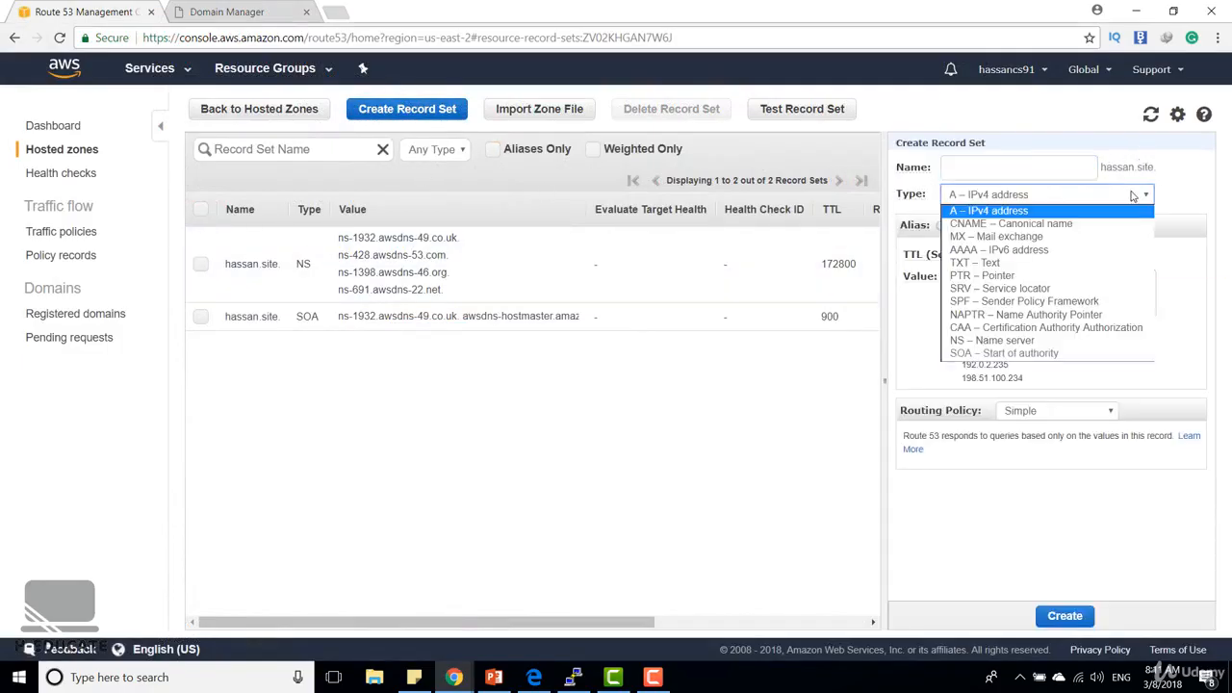
click(1088, 266)
click(1048, 279)
key(ctrl+v)
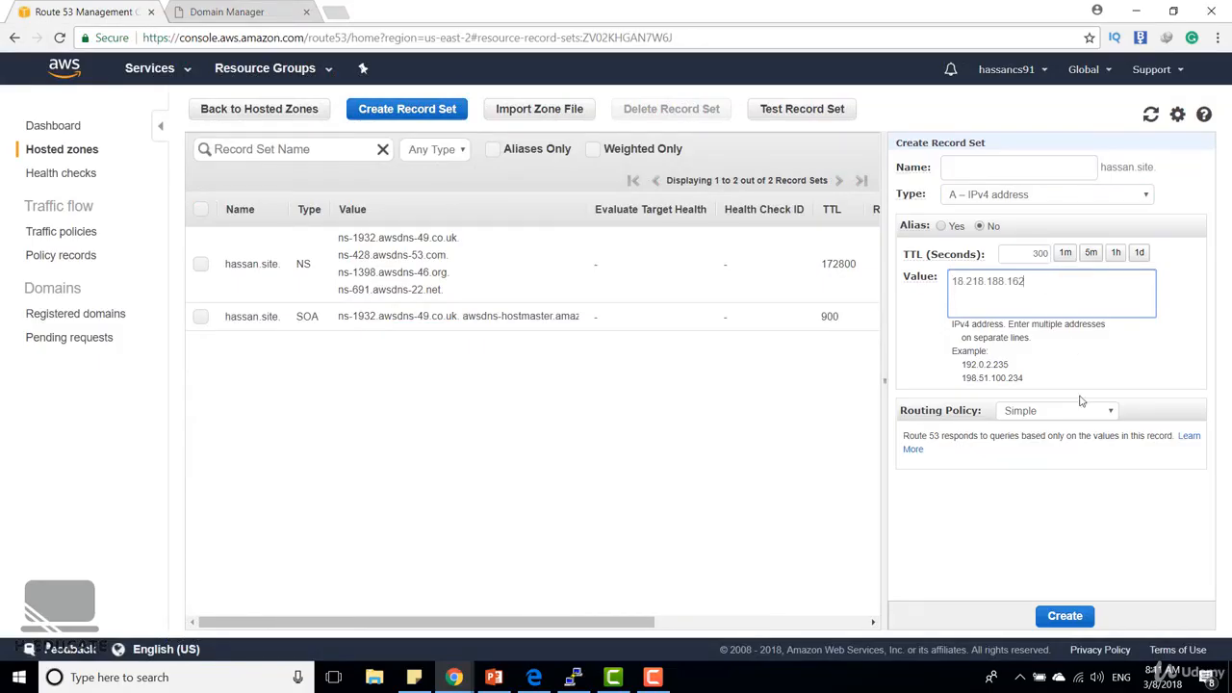
click(1061, 617)
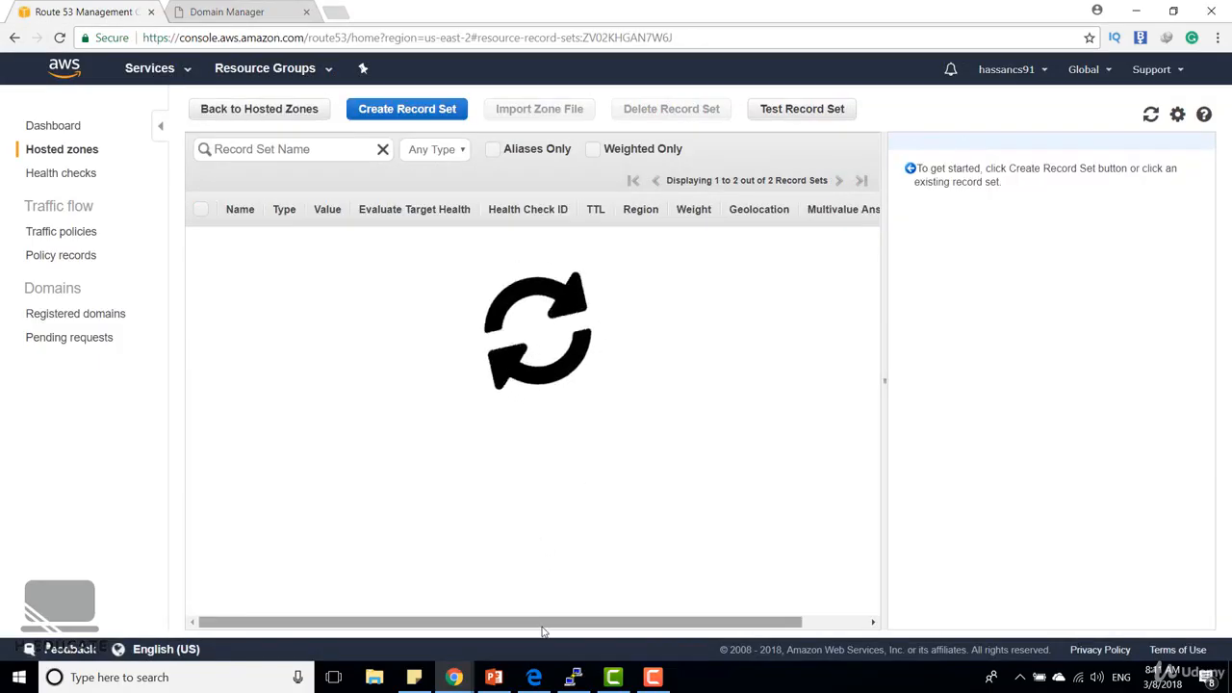
Copy 10 mail.hassan.site from the hassan.site MX row of the External DNS table and try to save it as a new Route 53 A record
mouse_move(458, 664)
click(424, 616)
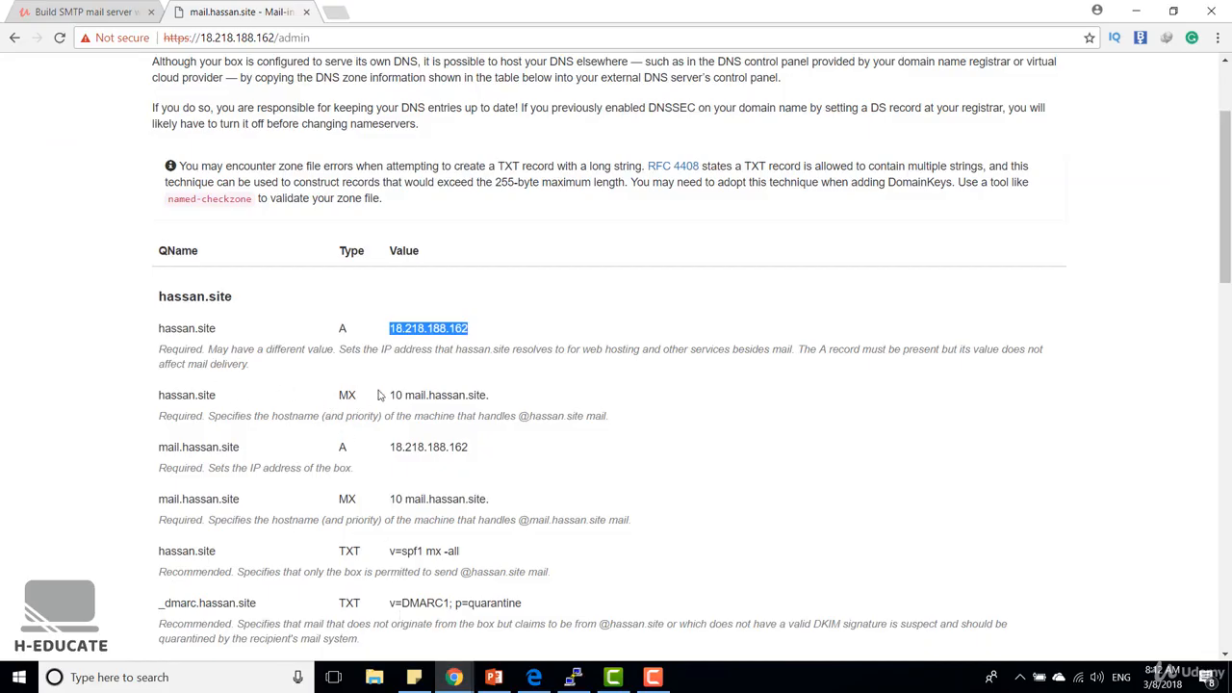
drag(391, 395, 488, 395)
key(ctrl+c)
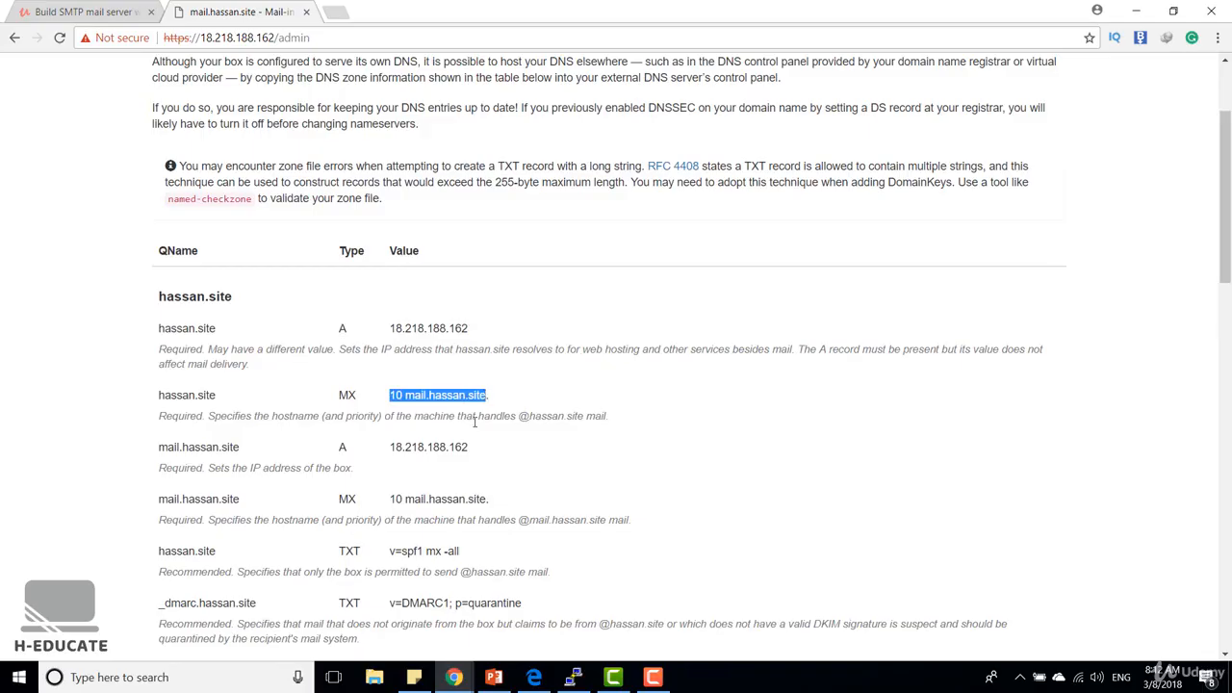
click(1137, 12)
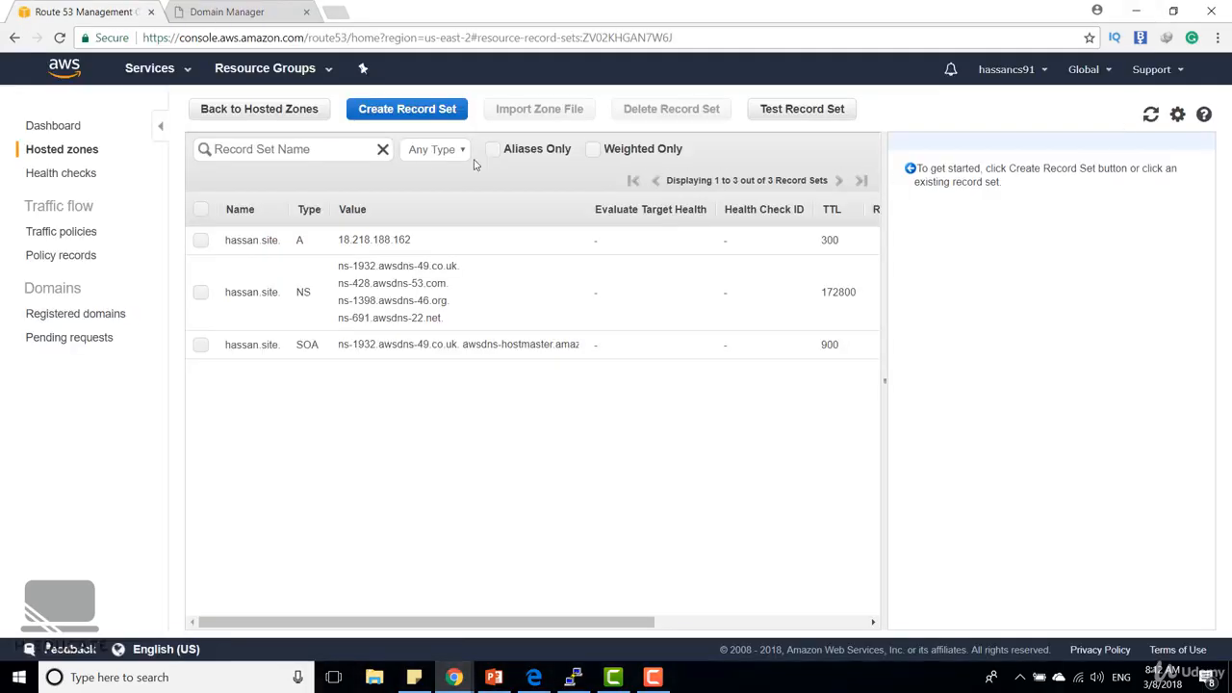
click(382, 111)
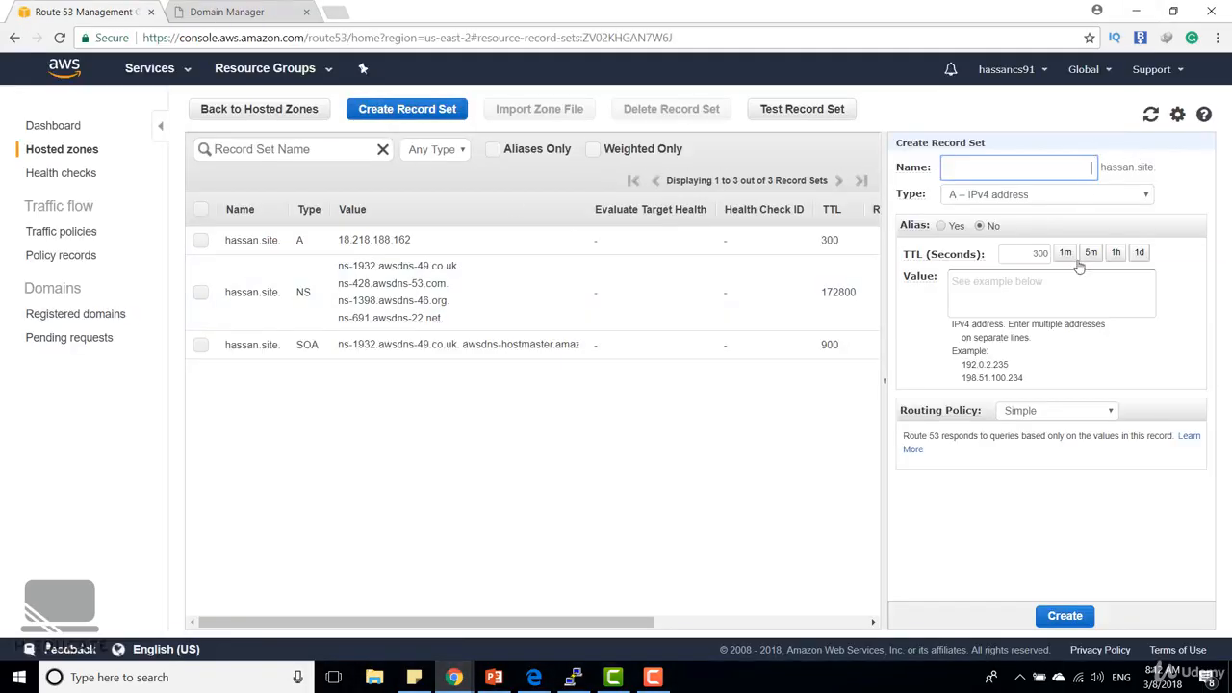
click(1045, 279)
key(ctrl+v)
click(1086, 616)
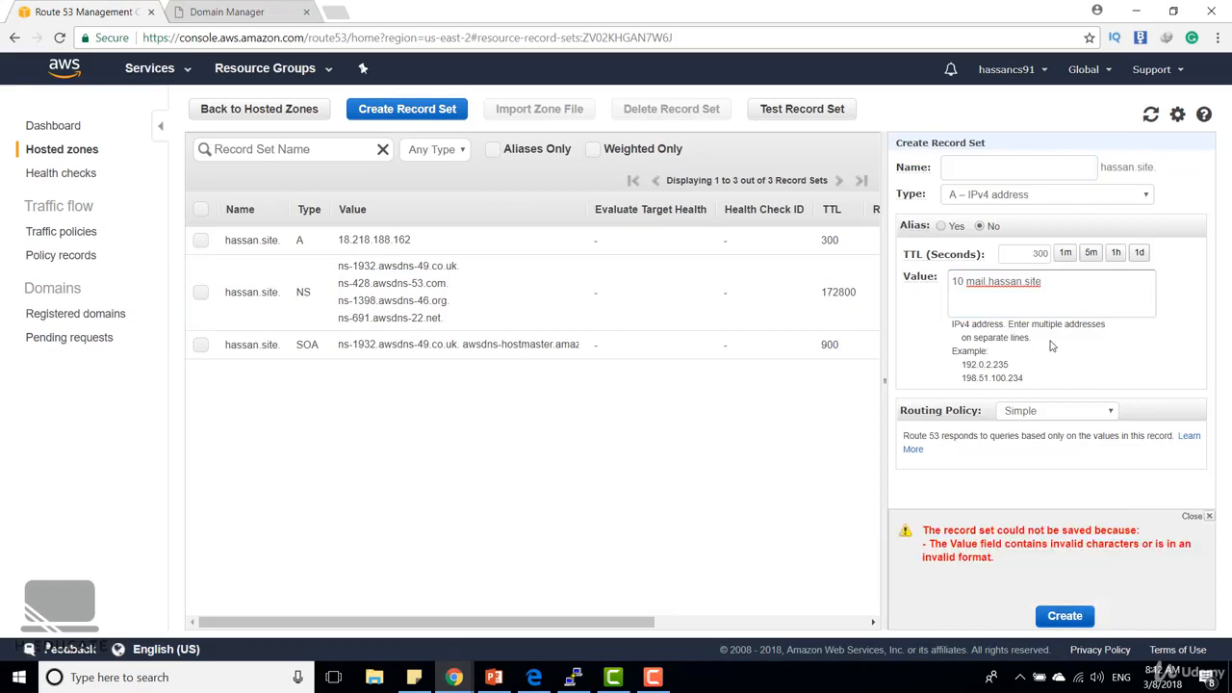
Set the new hassan.site record's type to MX – Mail exchange and create it
click(1073, 195)
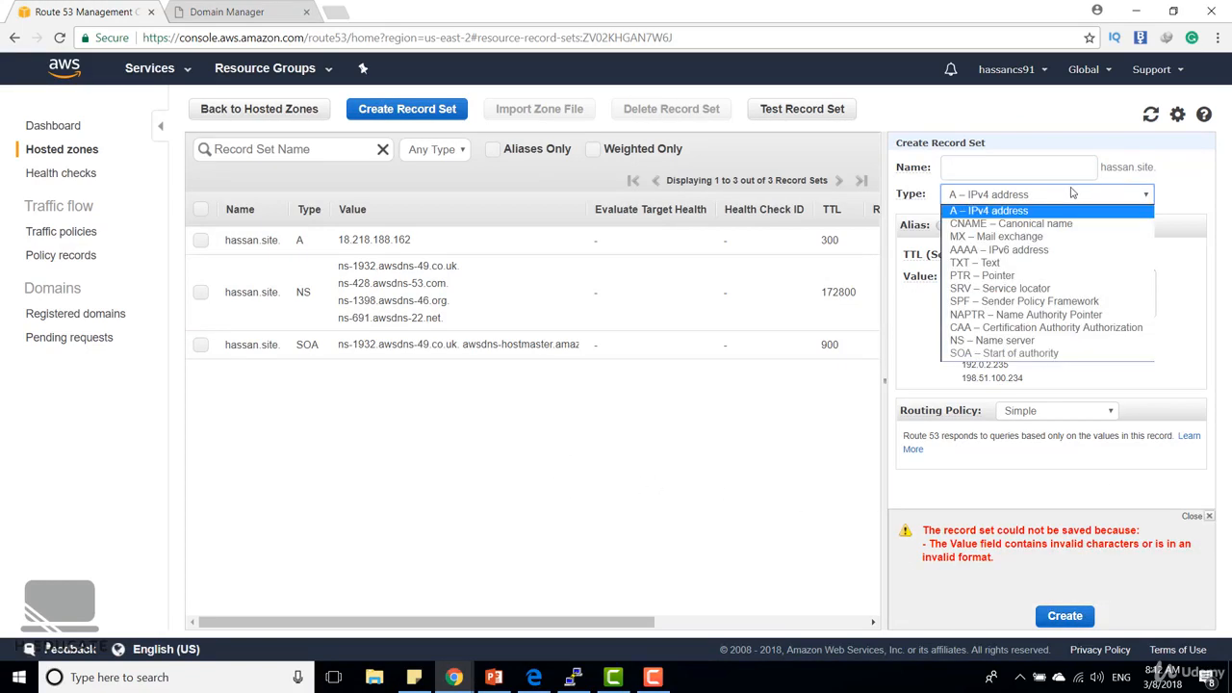
click(1054, 238)
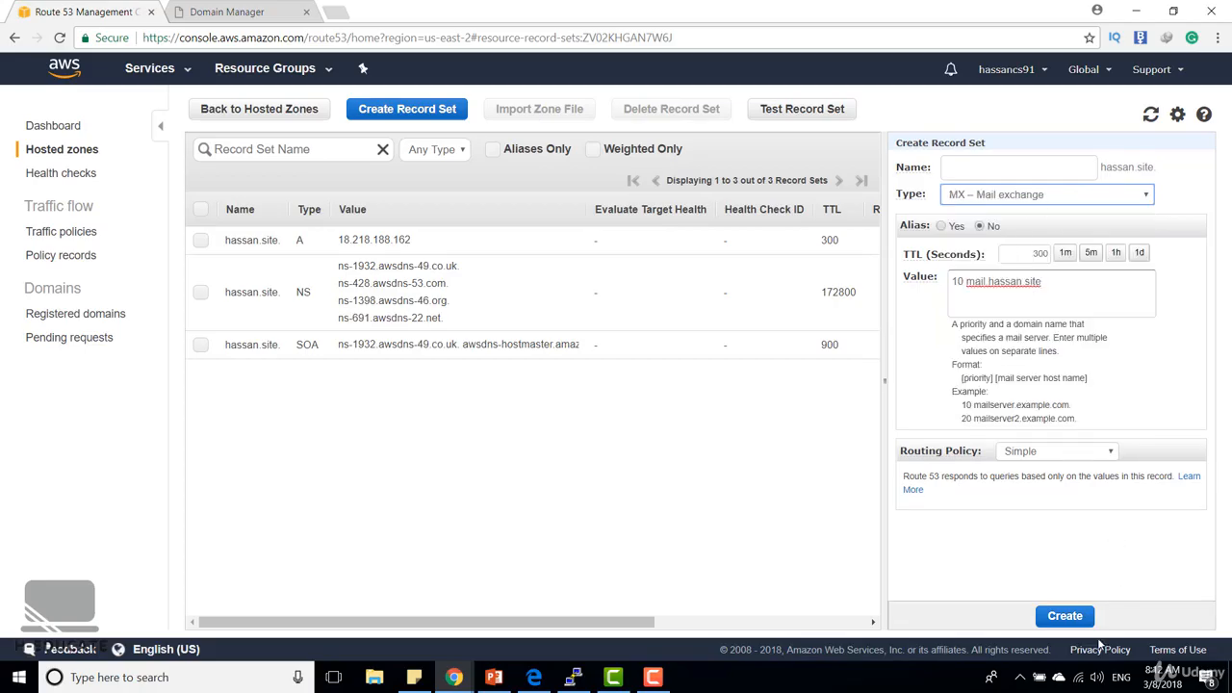
click(1065, 617)
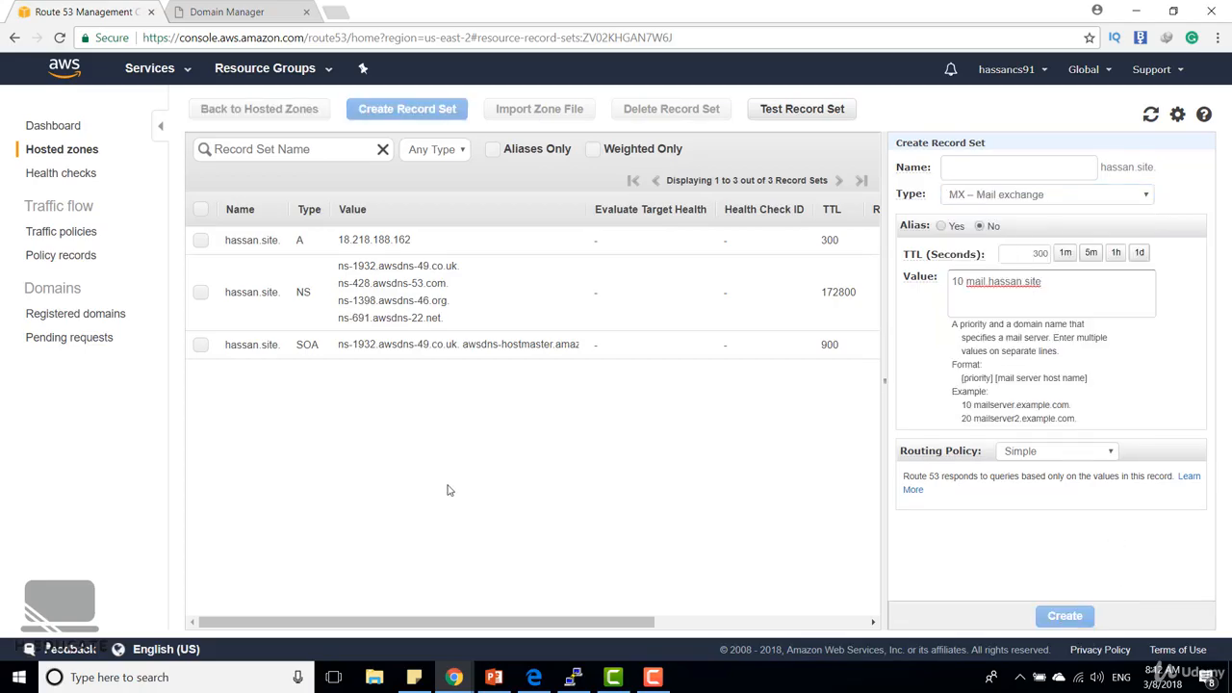
Following the External DNS table, create a Route 53 A record named mail under hassan.site with the value 18.218.188.162
mouse_move(453, 676)
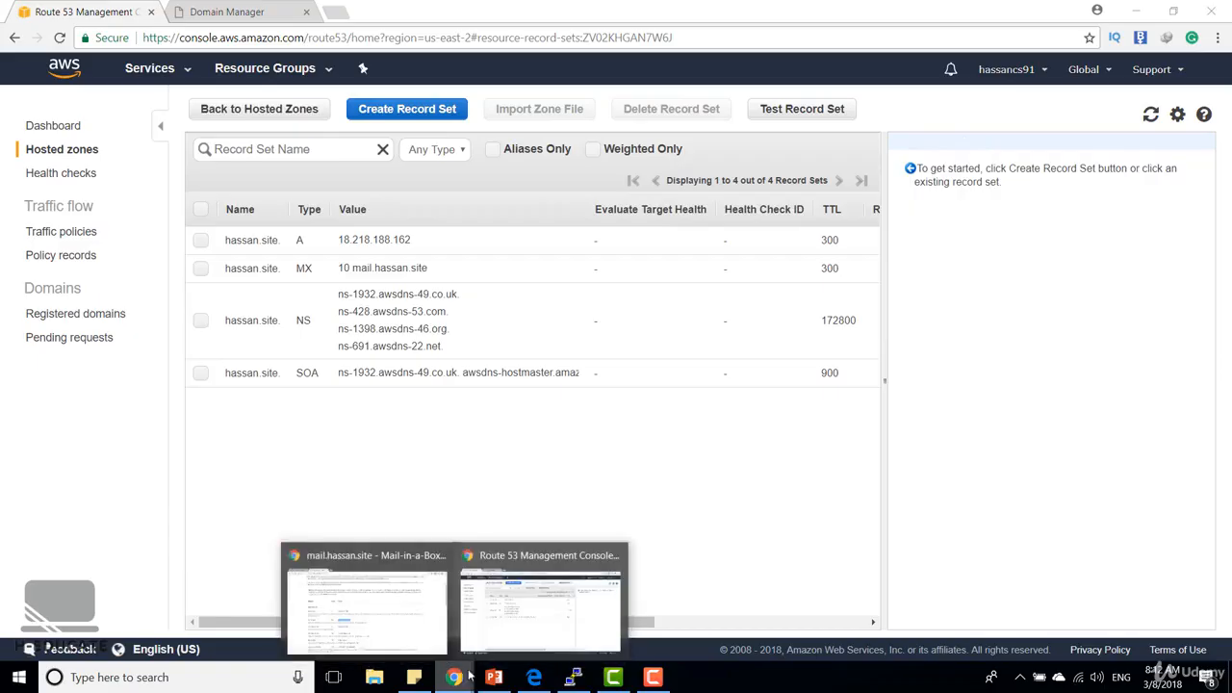
click(407, 627)
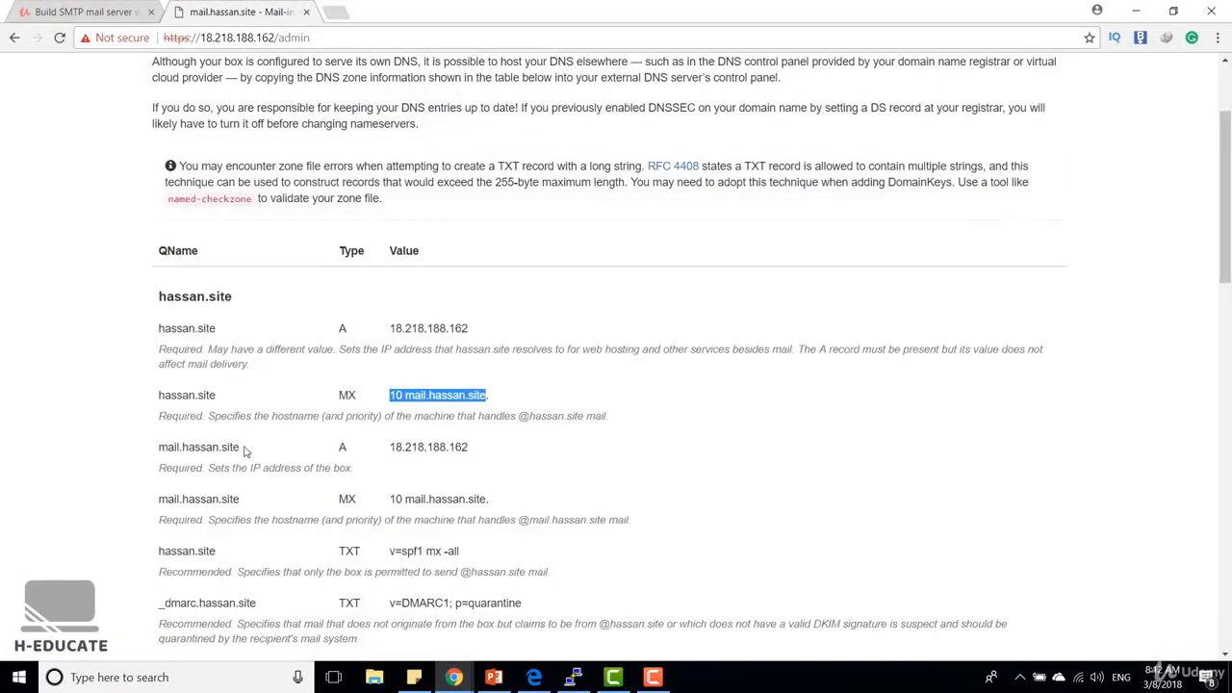
drag(241, 448, 158, 448)
key(ctrl+c)
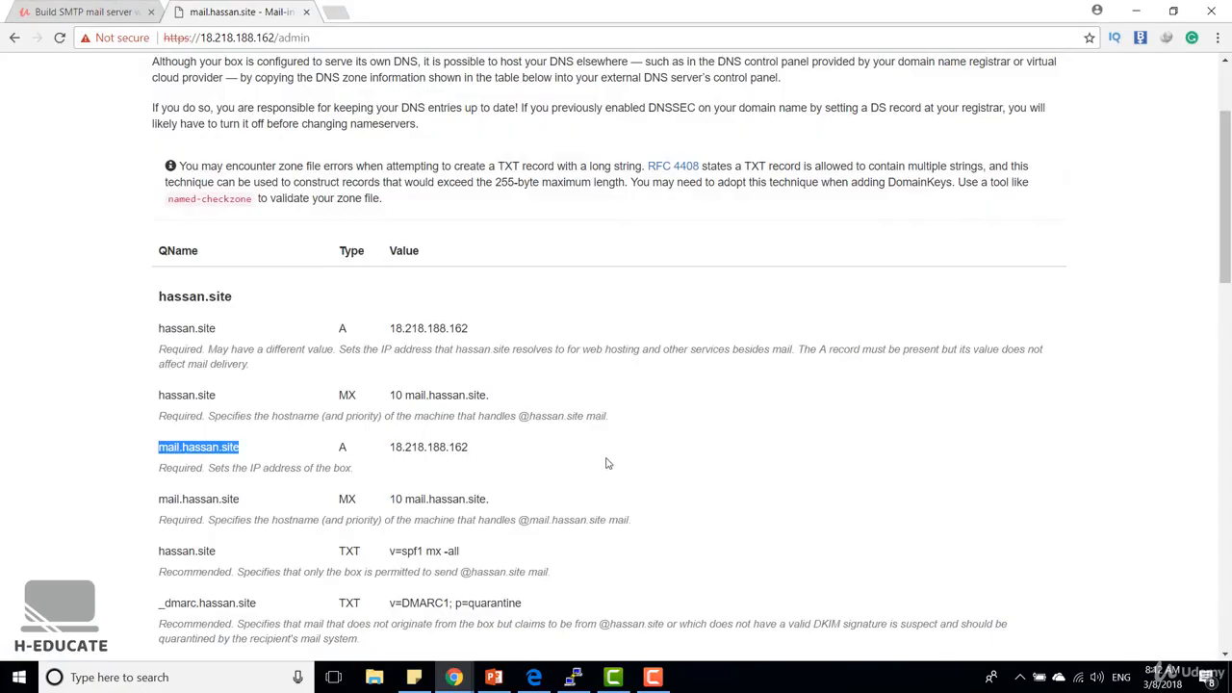
click(1136, 12)
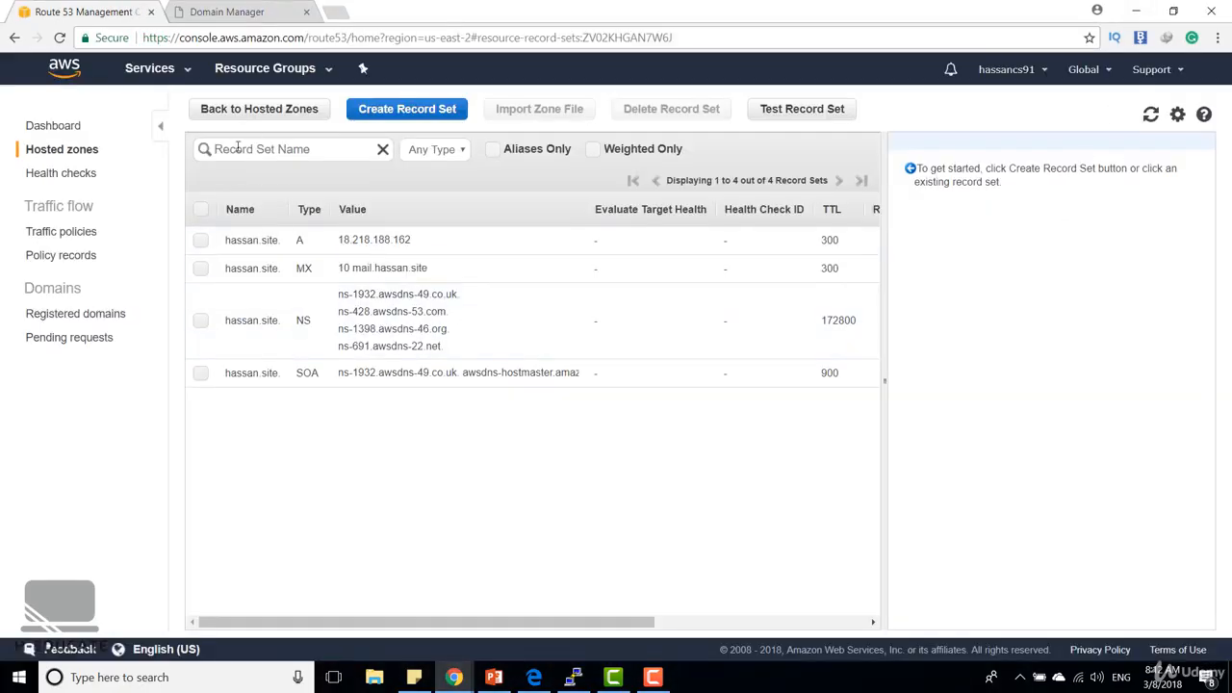
click(405, 110)
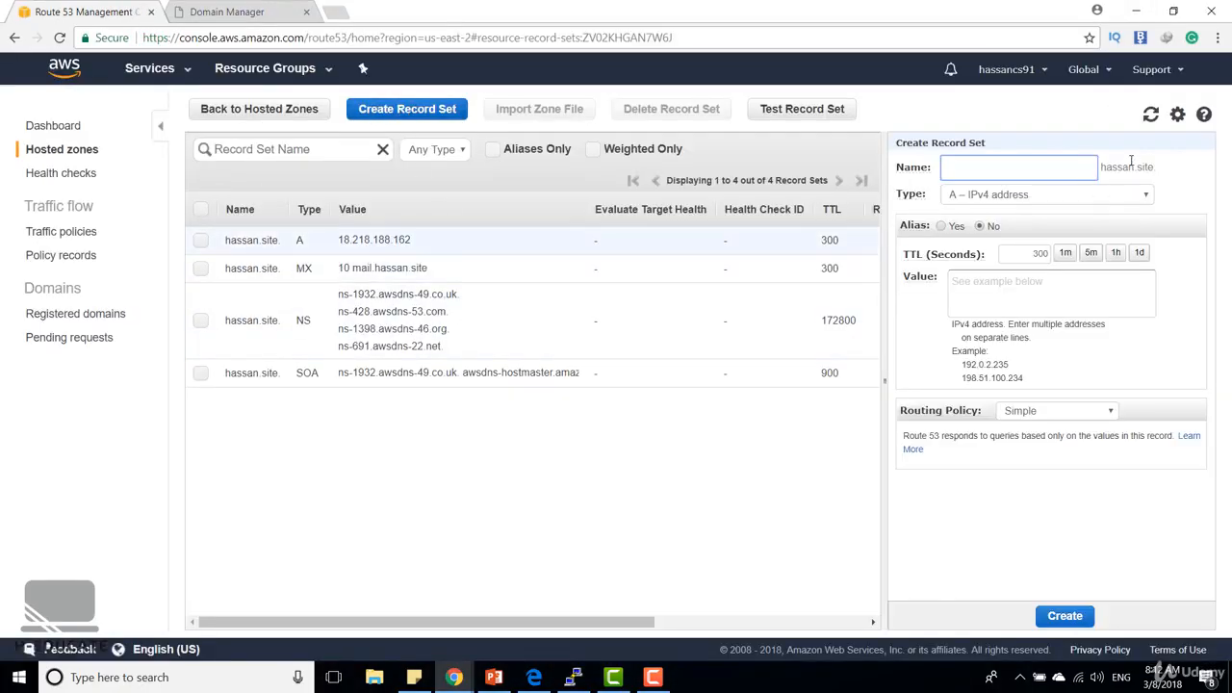
text(mail)
click(1079, 279)
key(ctrl+v)
drag(1081, 279, 921, 293)
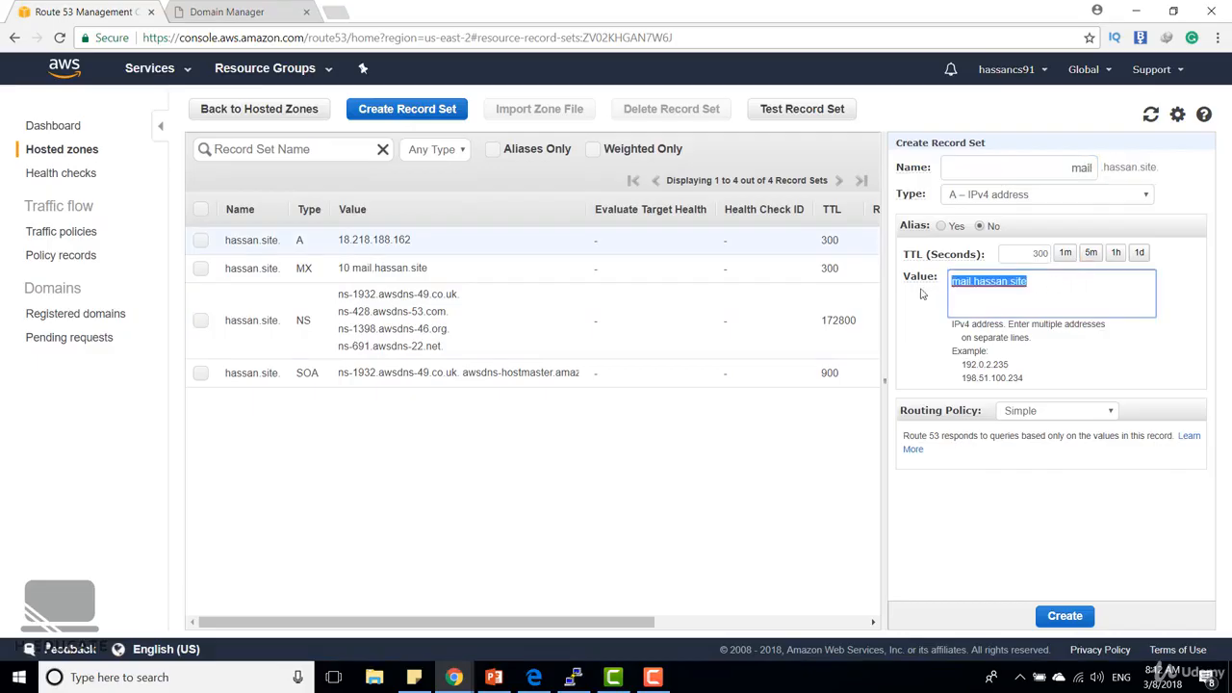
text(182)
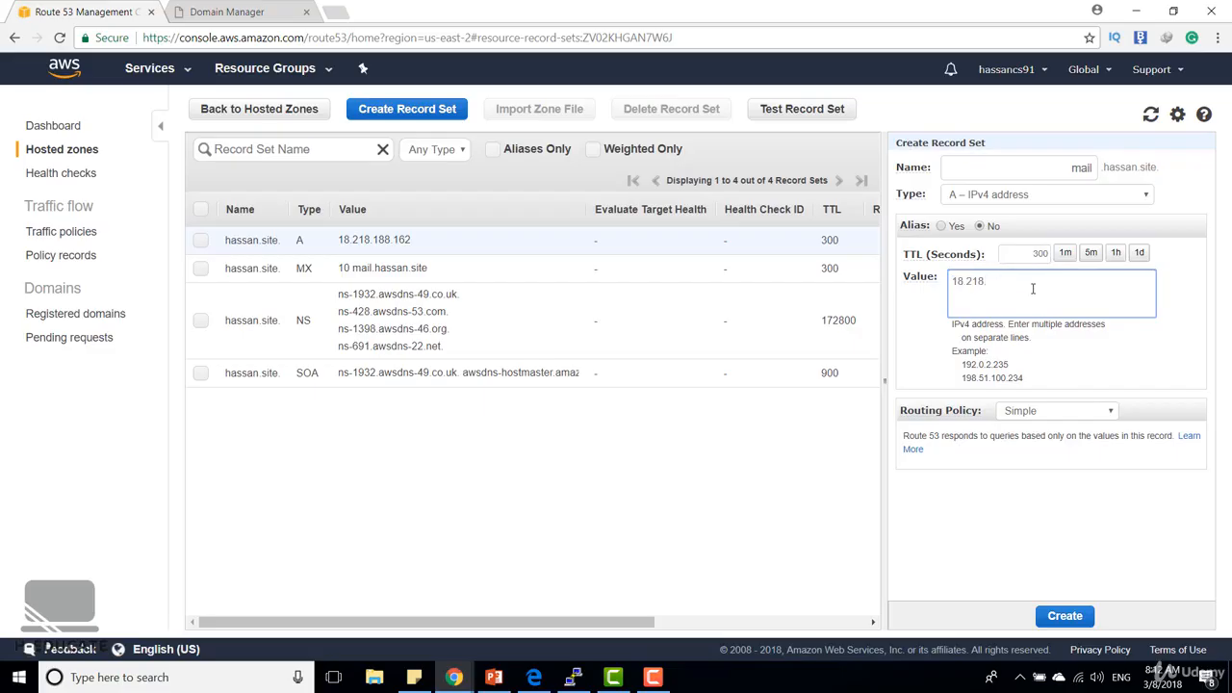
text(218.188.162)
click(1067, 620)
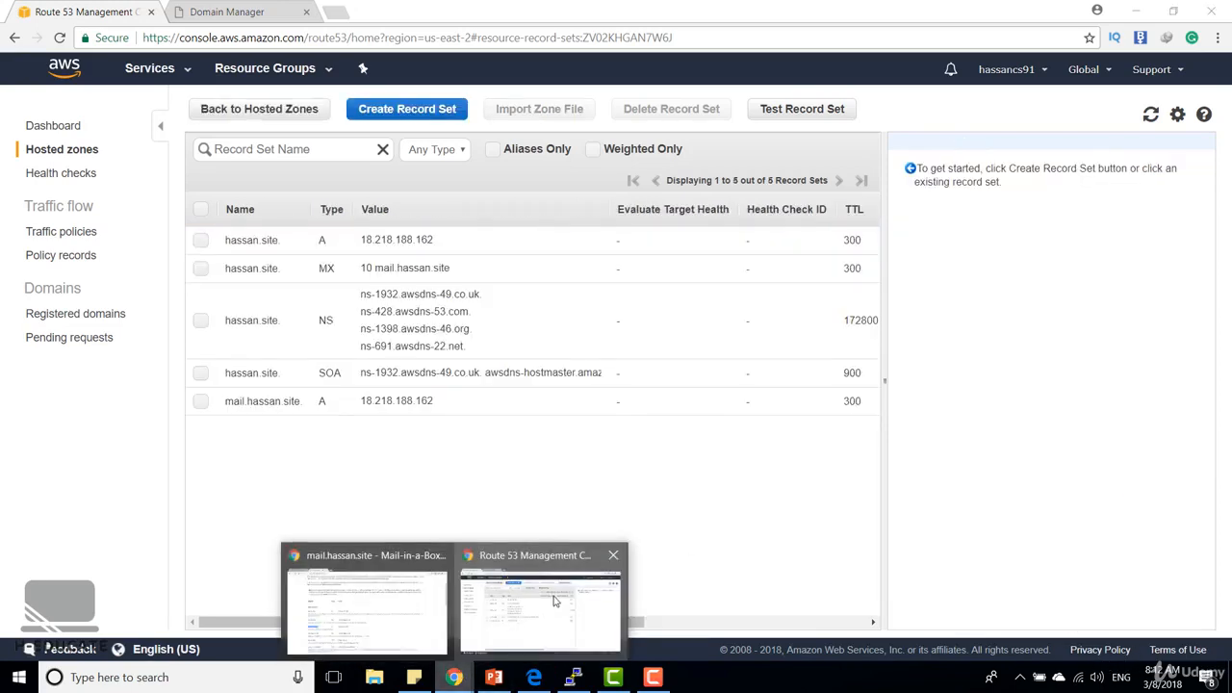
Create a Route 53 MX record named mail under hassan.site with the value 10 mail.hassan.site, copied from the External DNS table
mouse_move(460, 672)
click(414, 612)
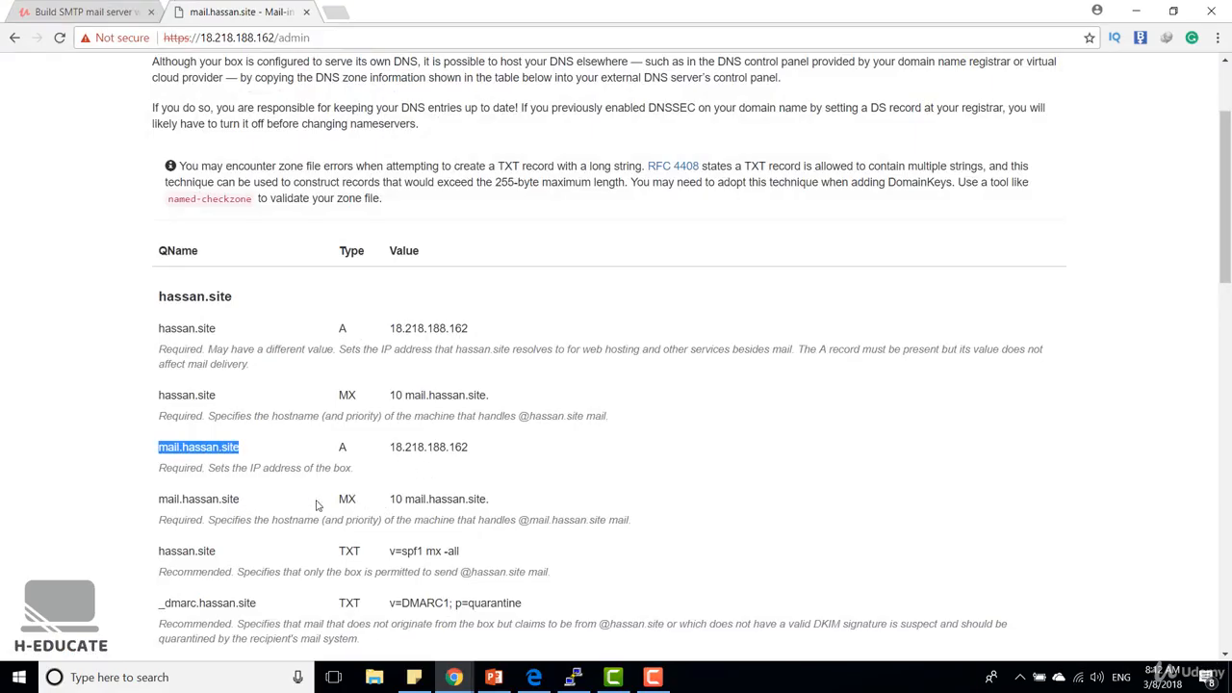
drag(391, 499, 487, 498)
key(ctrl+c)
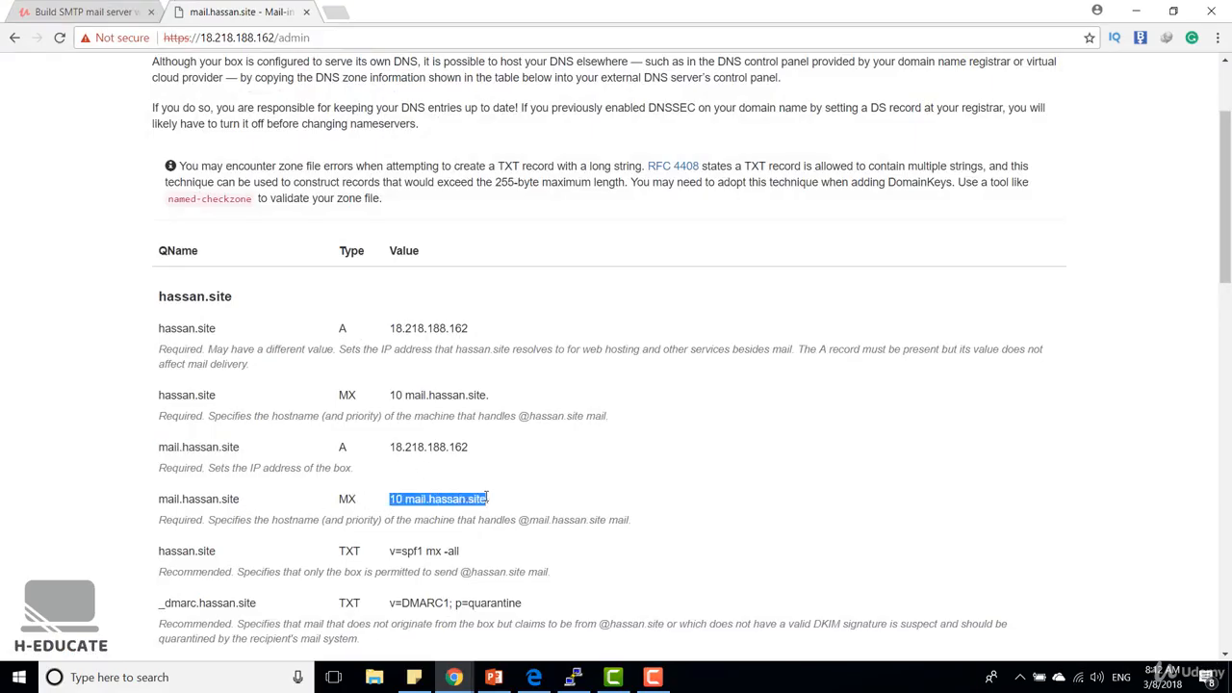
click(1136, 11)
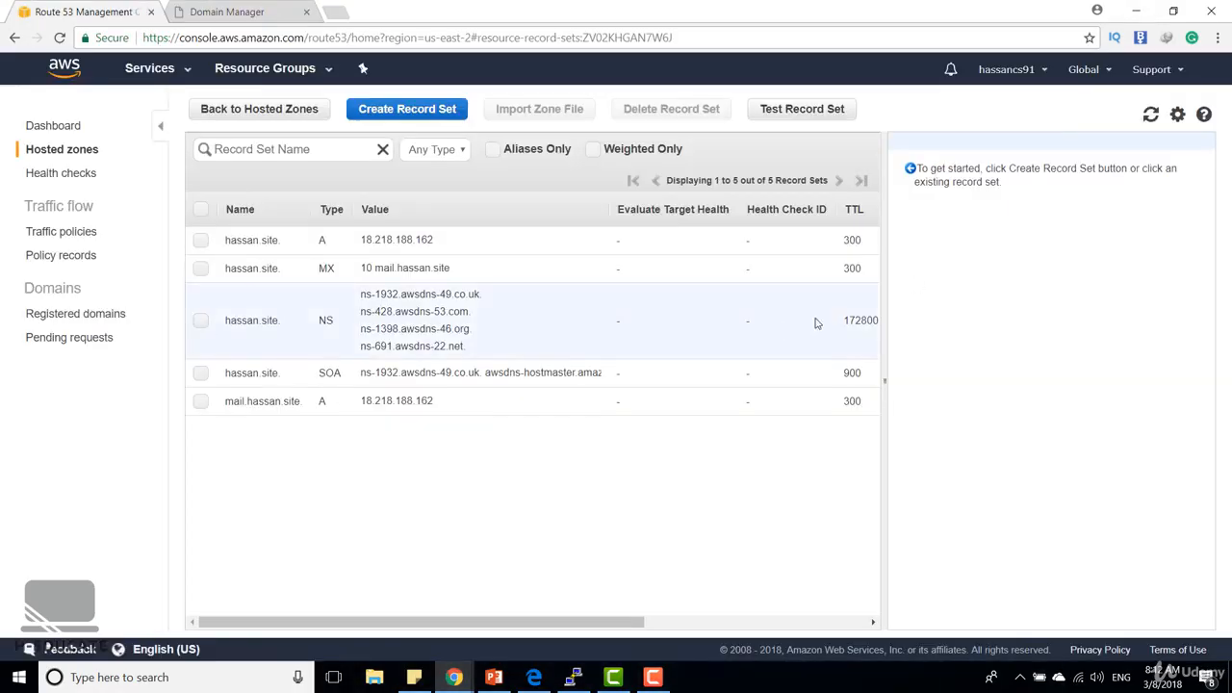
click(456, 114)
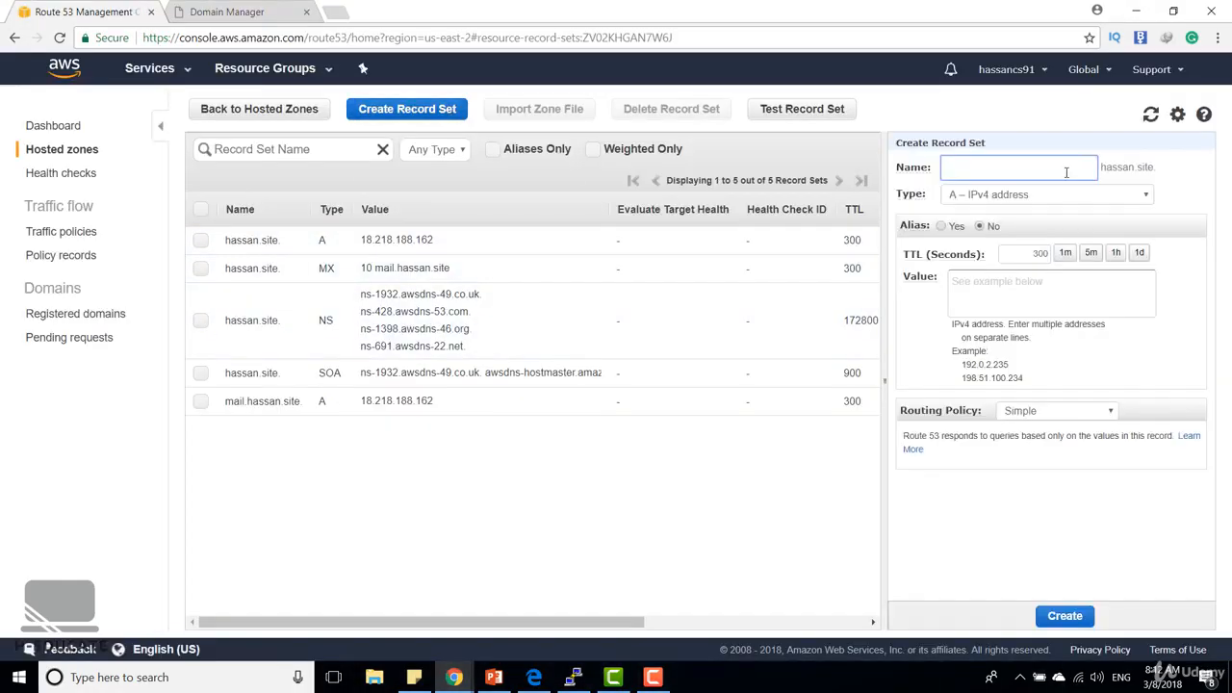
text(mail)
click(1059, 197)
click(1018, 240)
click(1014, 287)
key(ctrl+v)
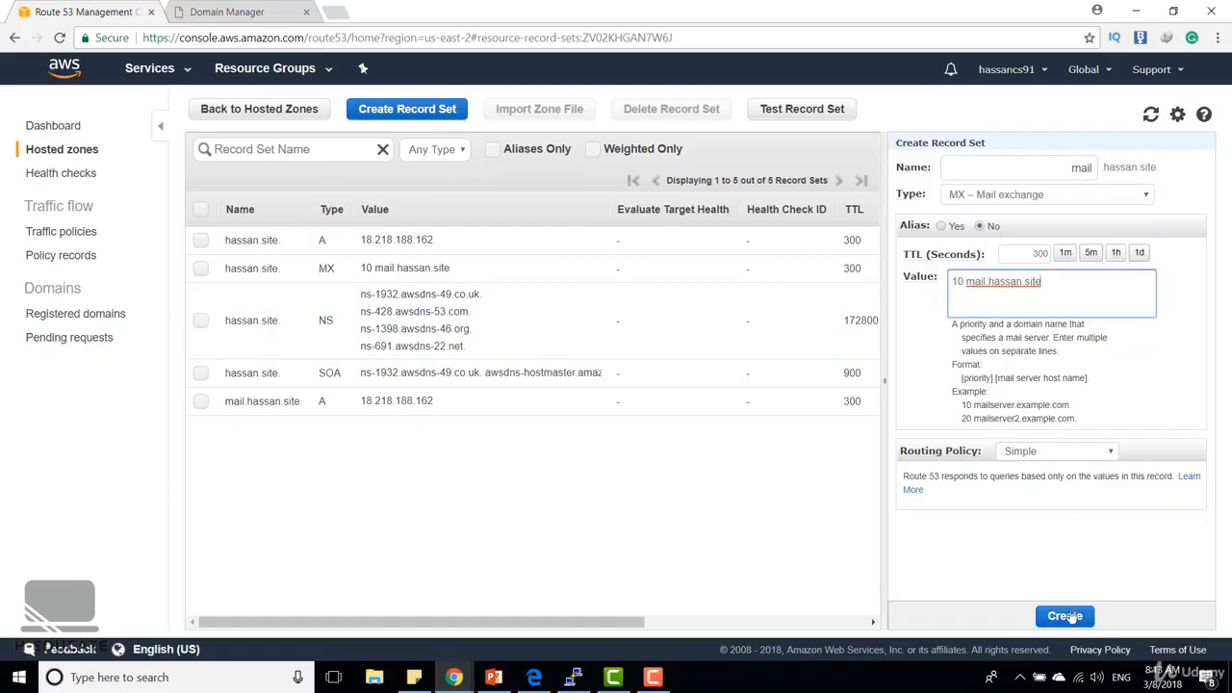
click(1065, 616)
mouse_move(457, 674)
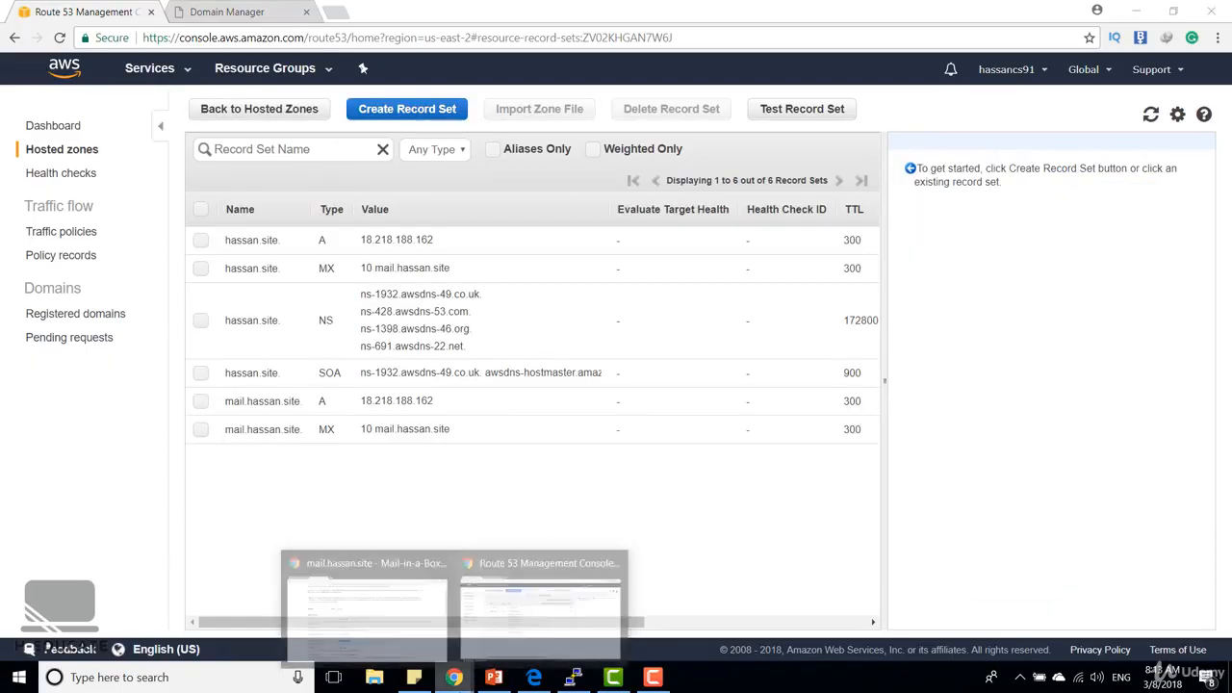
Switch to the Mail-in-a-Box admin window and review its System Status Checks
mouse_move(423, 631)
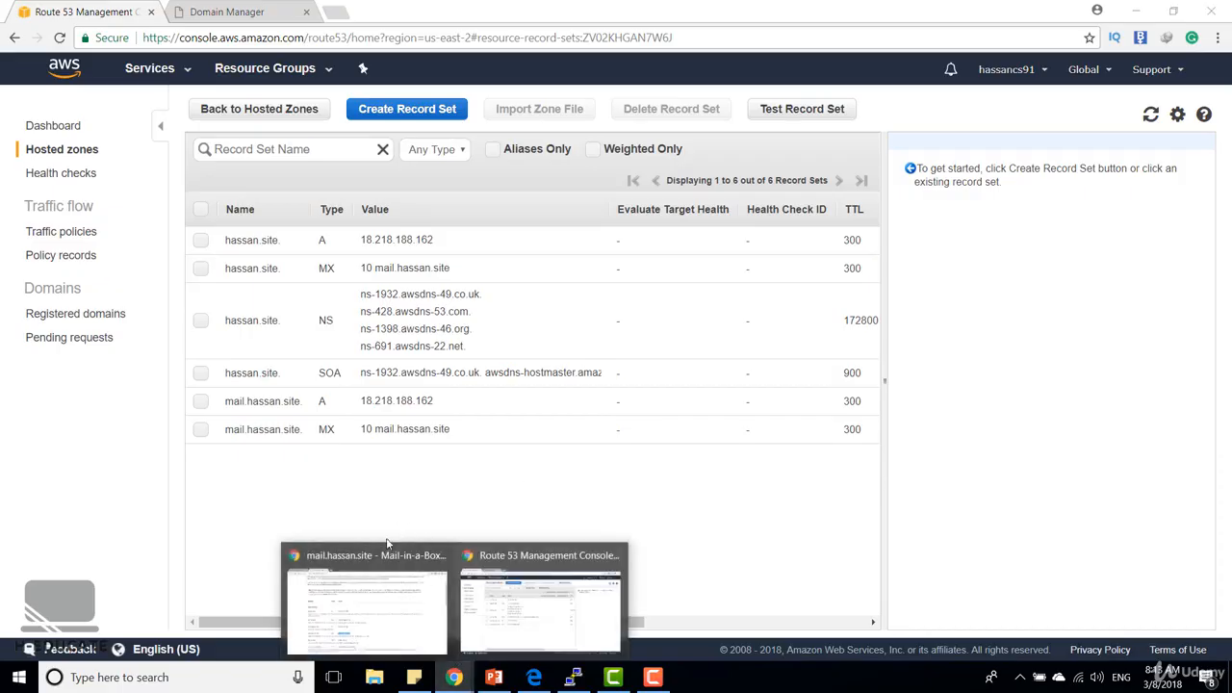
click(387, 544)
scroll(434, 498, up, 3)
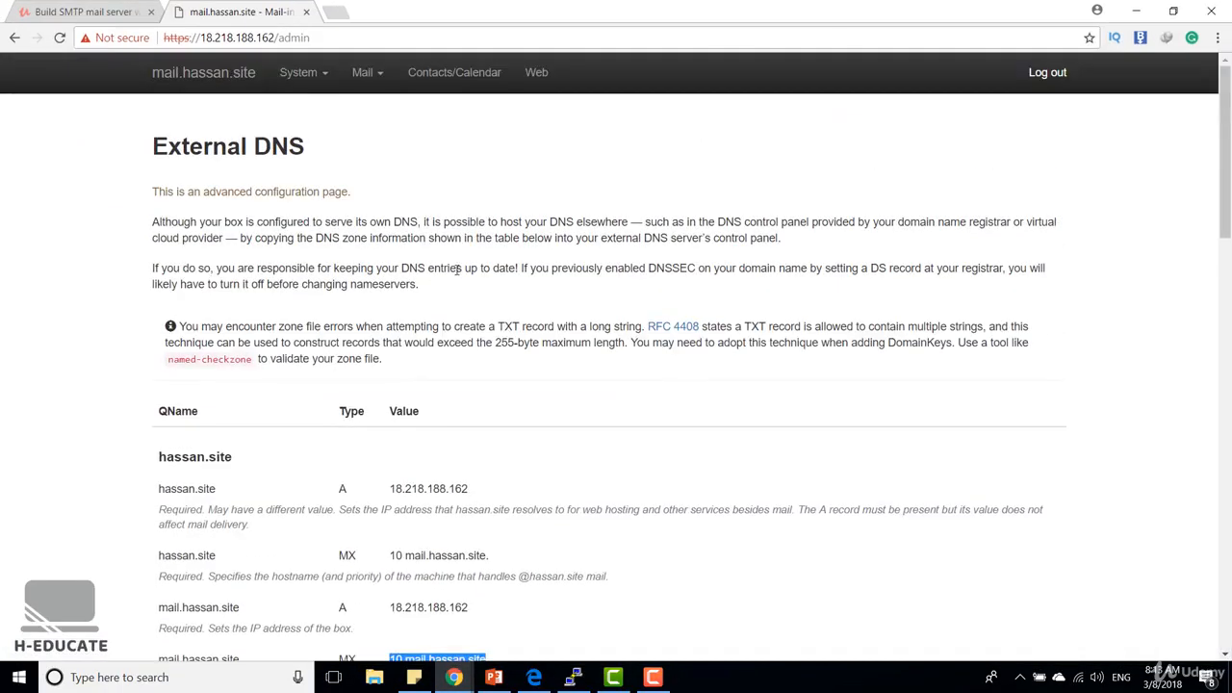
click(300, 83)
click(293, 104)
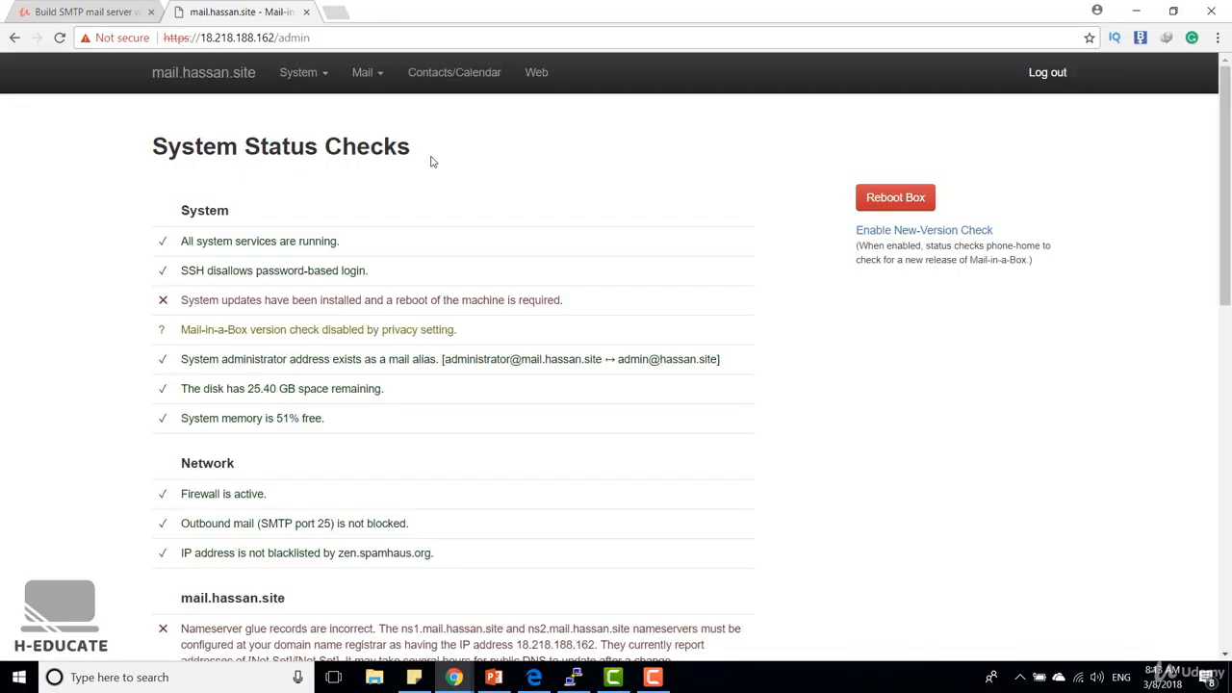
scroll(551, 530, down, 2)
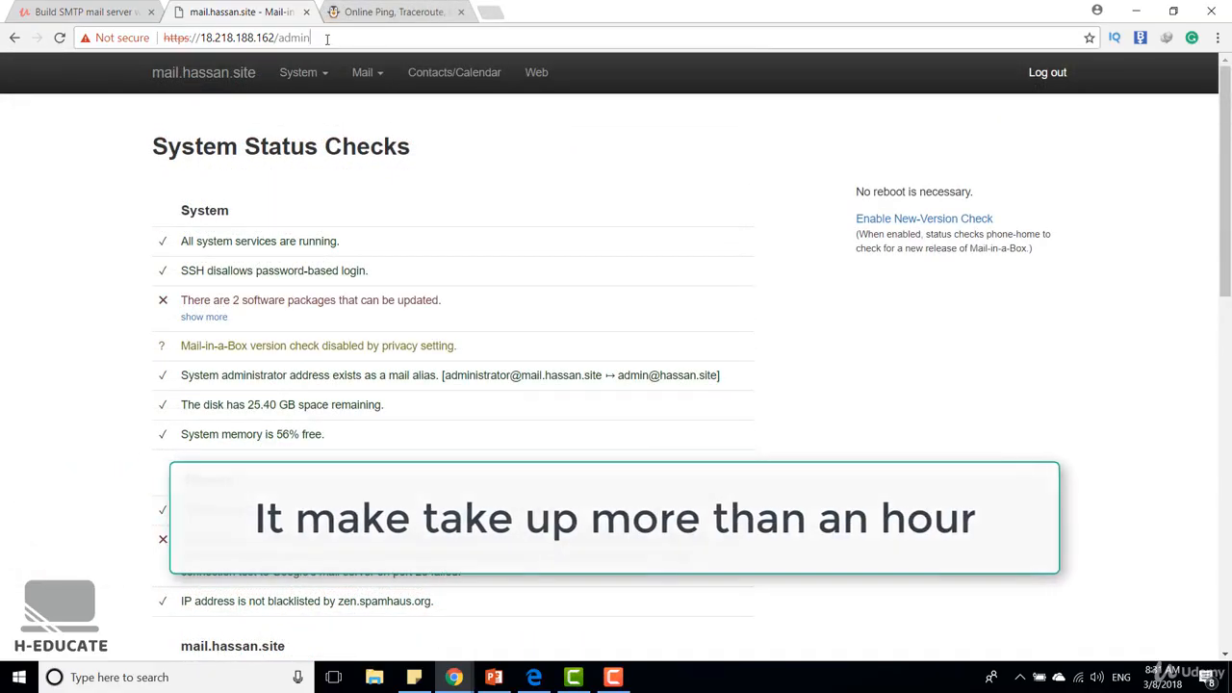
Reload the Mail-in-a-Box admin page and examine the nameservers reported for hassan.site in the status checks
click(327, 39)
key(Return)
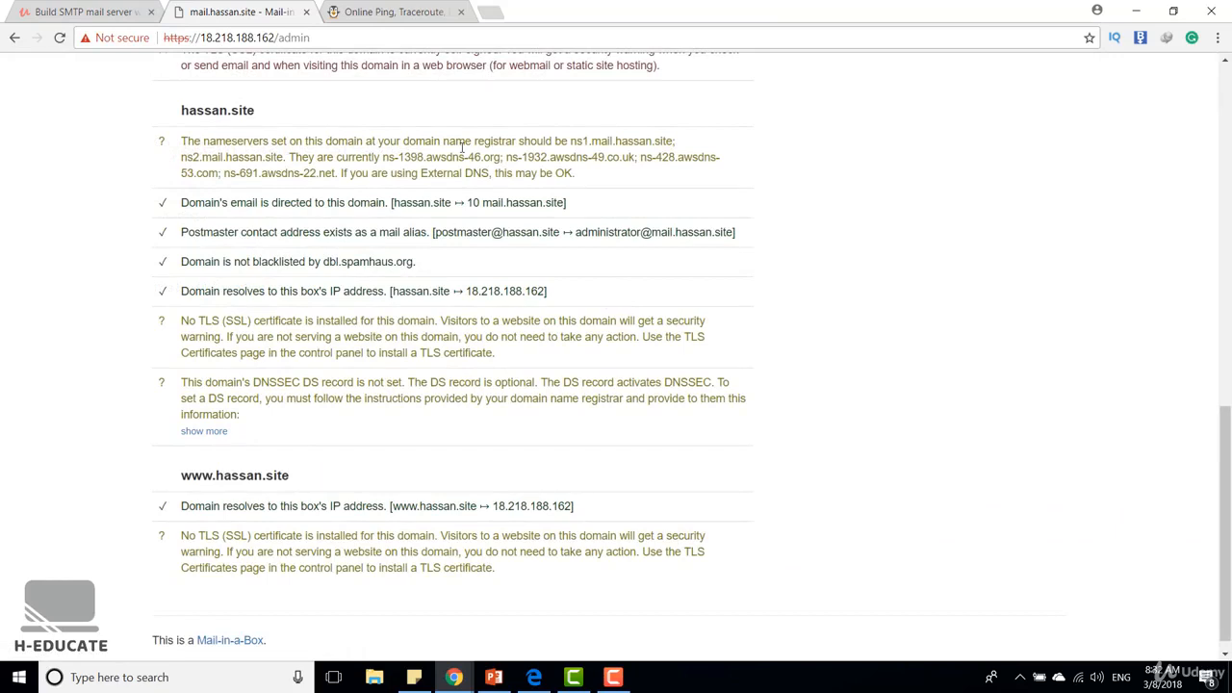
drag(410, 157, 511, 157)
click(511, 157)
drag(342, 173, 590, 176)
click(592, 177)
Ping hassan.site on ping.eu and check which IP address the domain resolves to
key(ctrl+Tab)
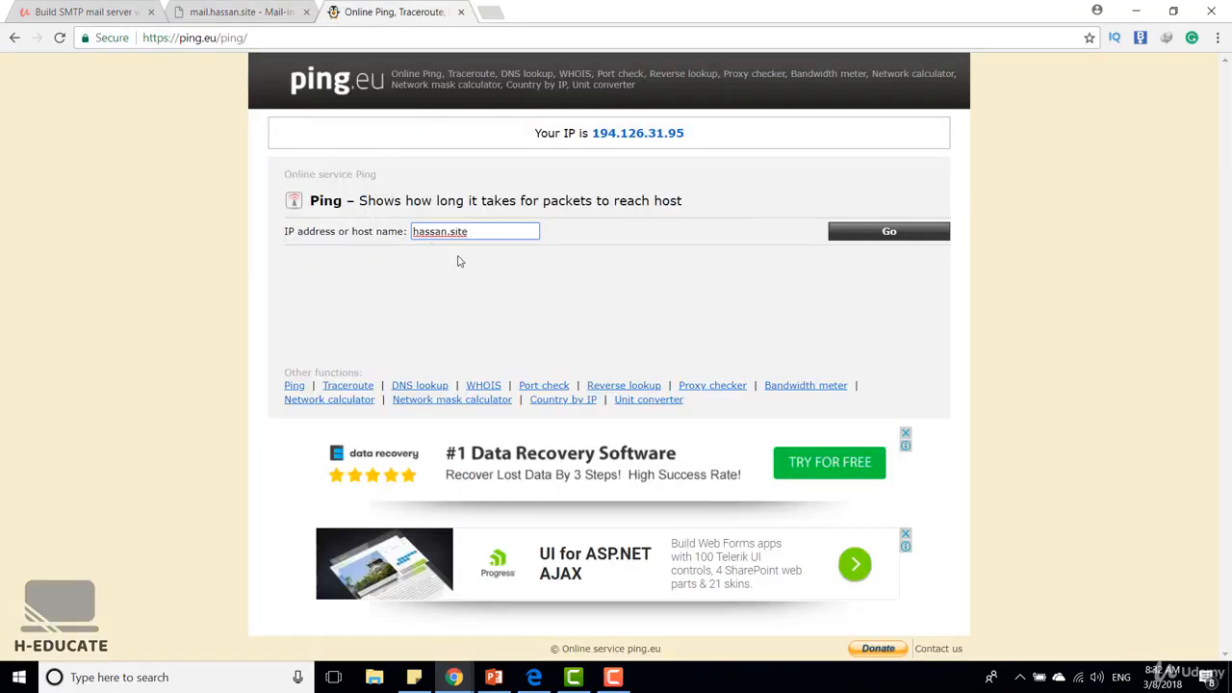
click(886, 237)
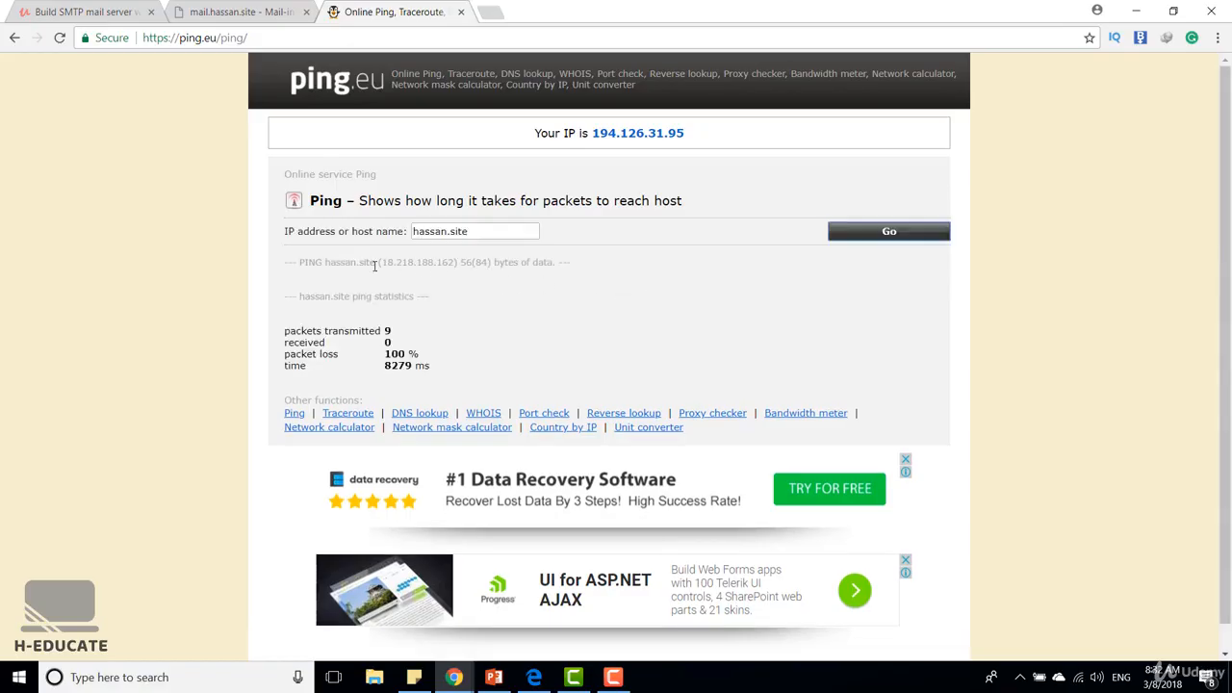
drag(382, 262, 456, 262)
click(455, 262)
Return to the Mail-in-a-Box status checks and examine the TLS (SSL) certificate entry just above the hassan.site section
click(282, 14)
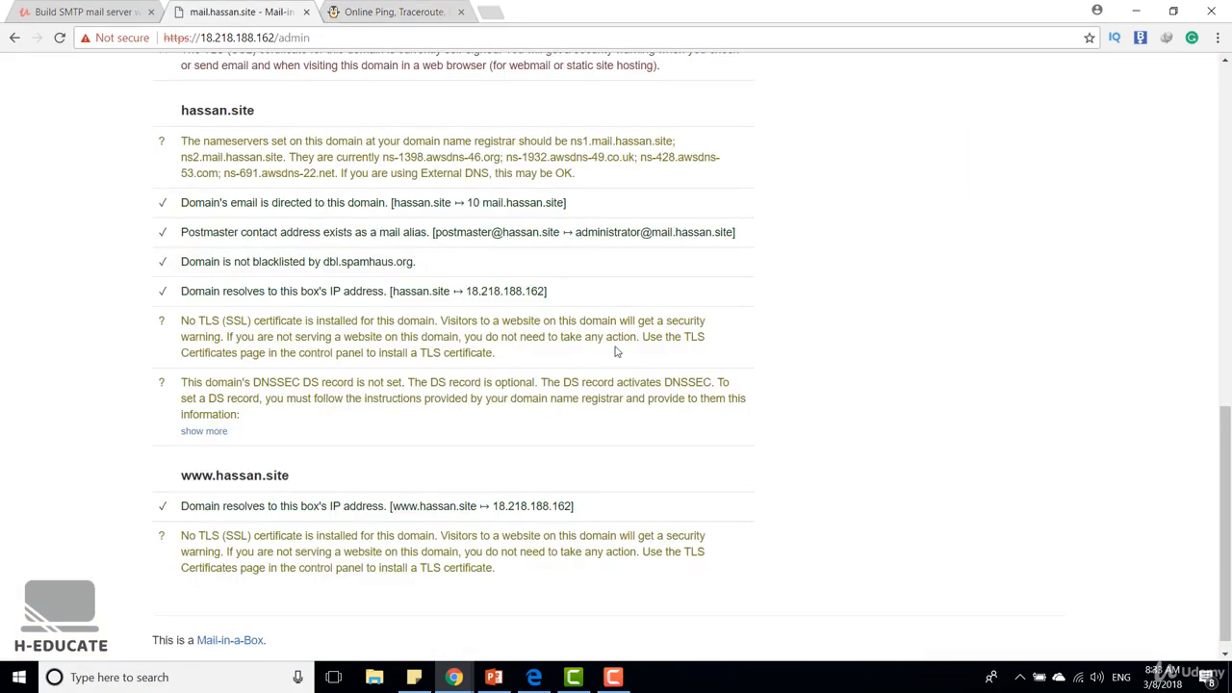
scroll(616, 360, up, 3)
scroll(600, 438, down, 1)
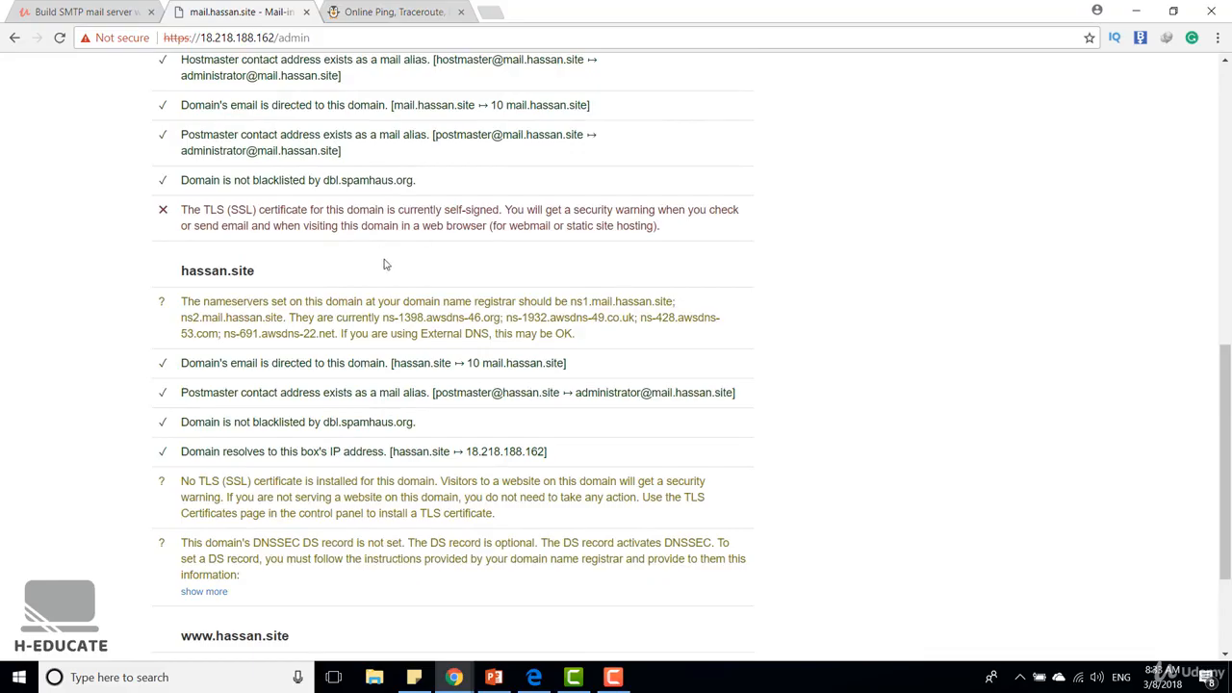
drag(442, 210, 496, 209)
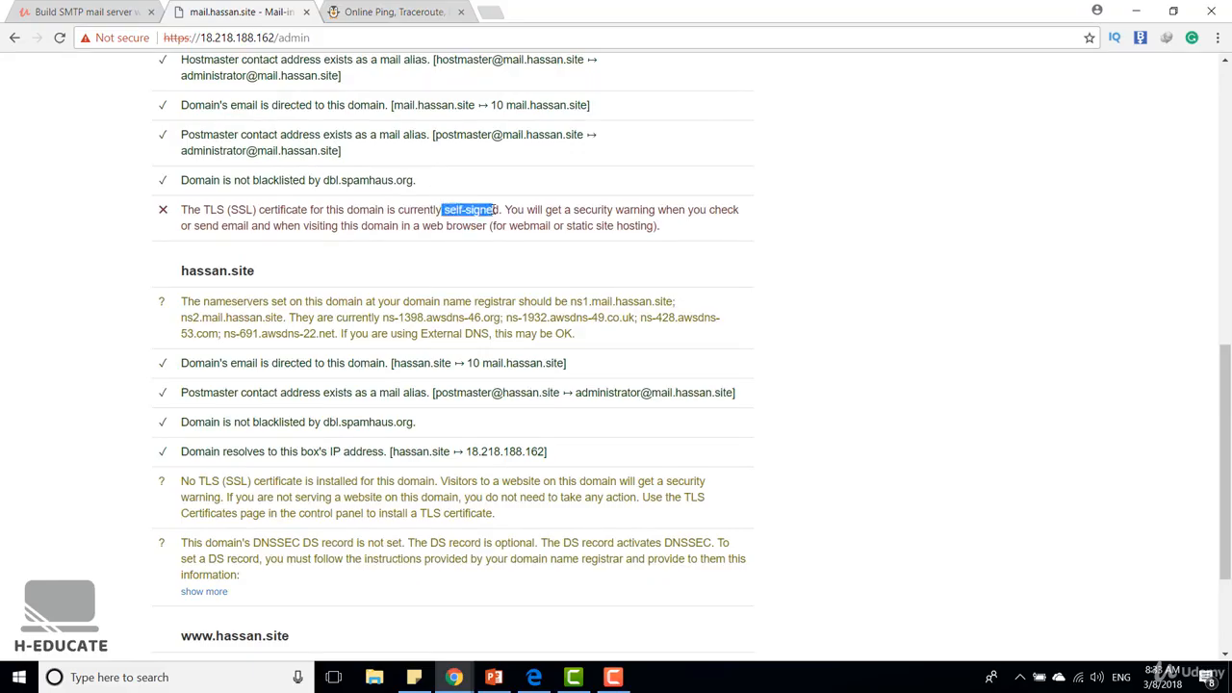